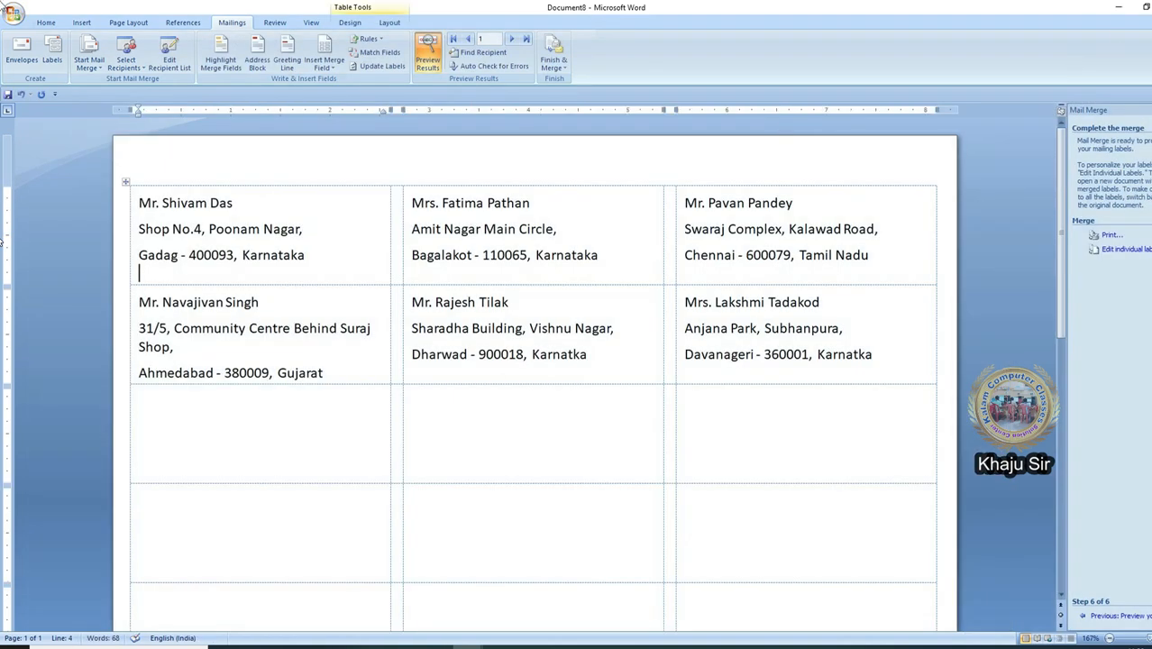
# Step: Close the four extra merged documents, including Labels6 and Document2, without saving, and start a new document
pyautogui.click(597, 358)
pyautogui.click(598, 359)
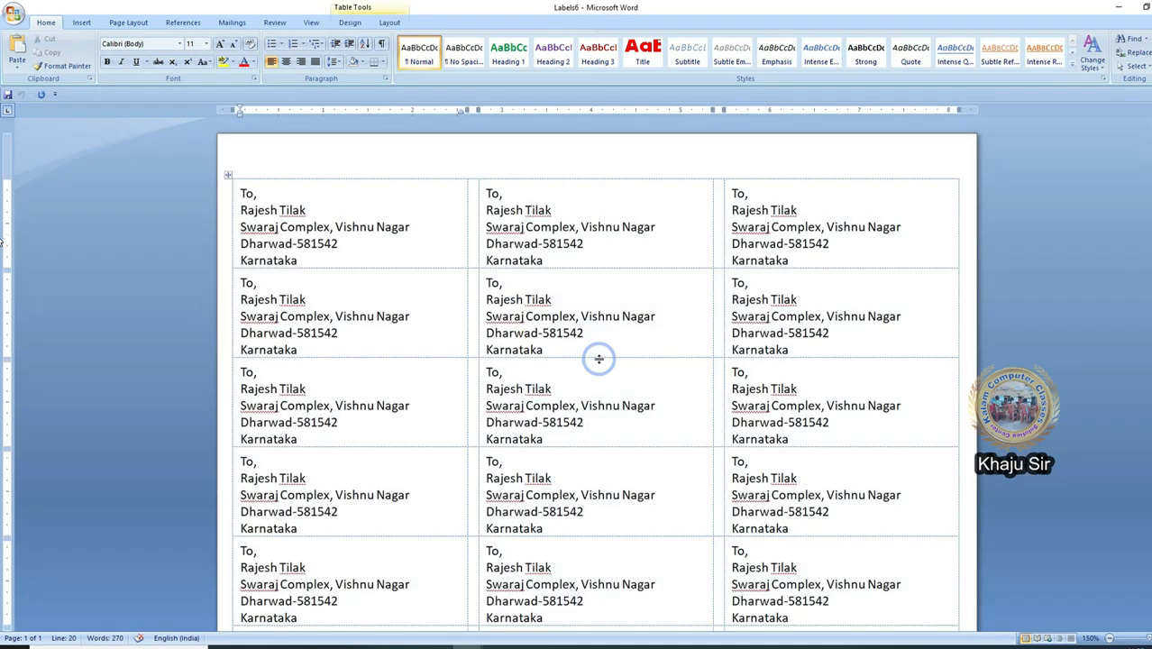
pyautogui.click(597, 358)
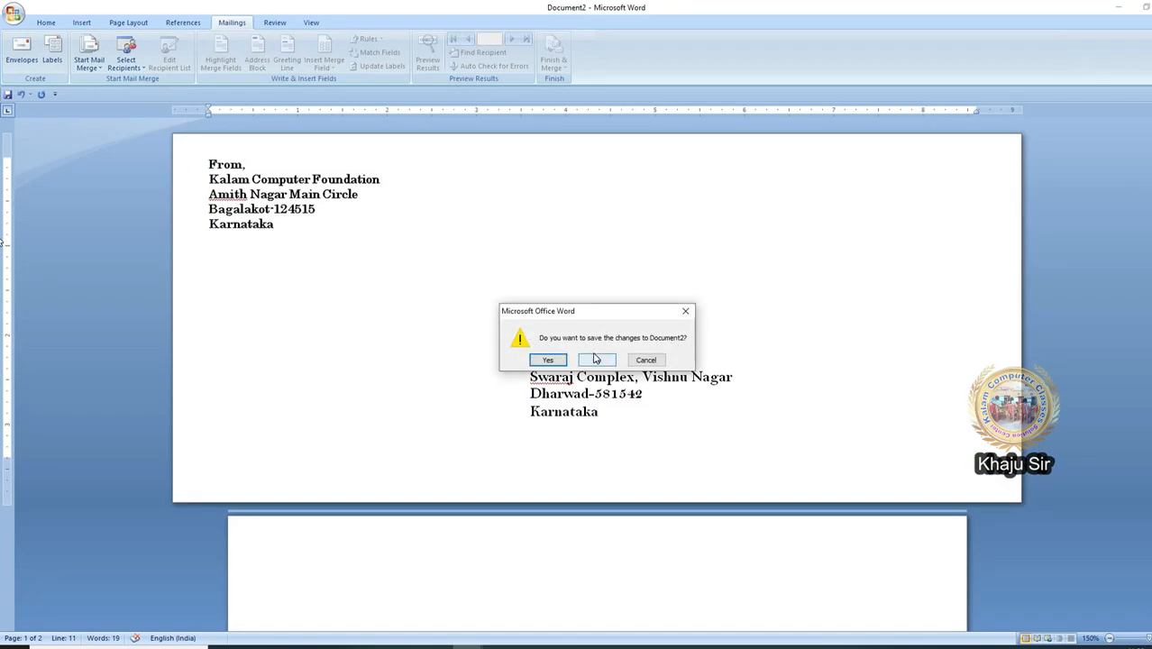
pyautogui.click(596, 358)
pyautogui.scroll(-10, 811, 541)
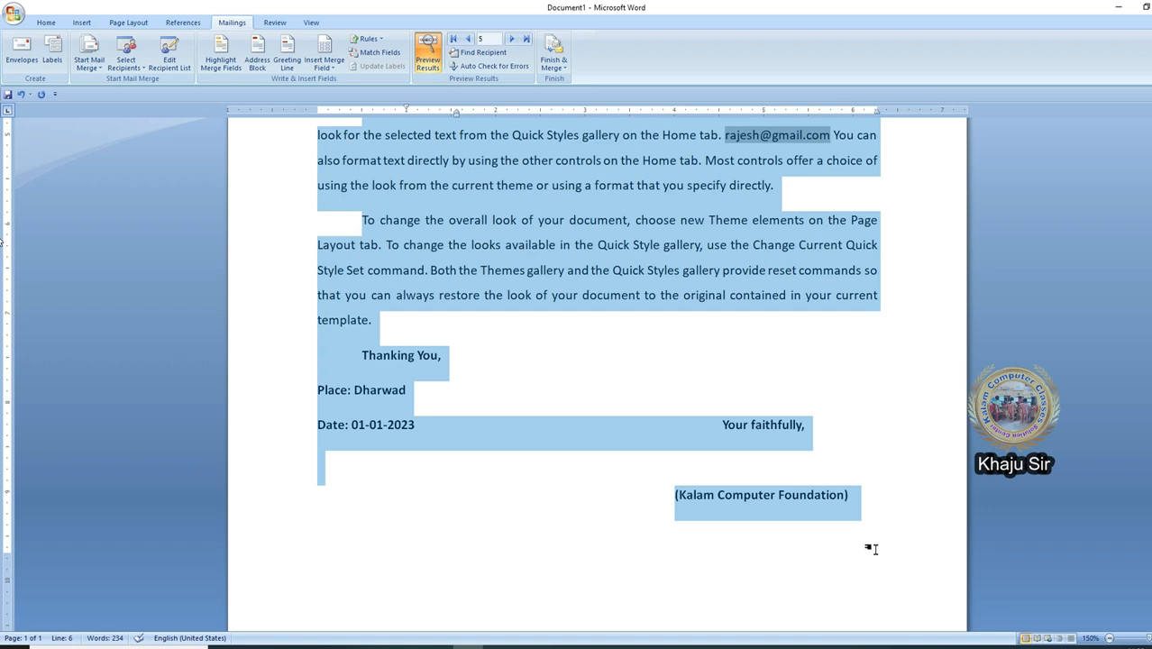
pyautogui.click(13, 14)
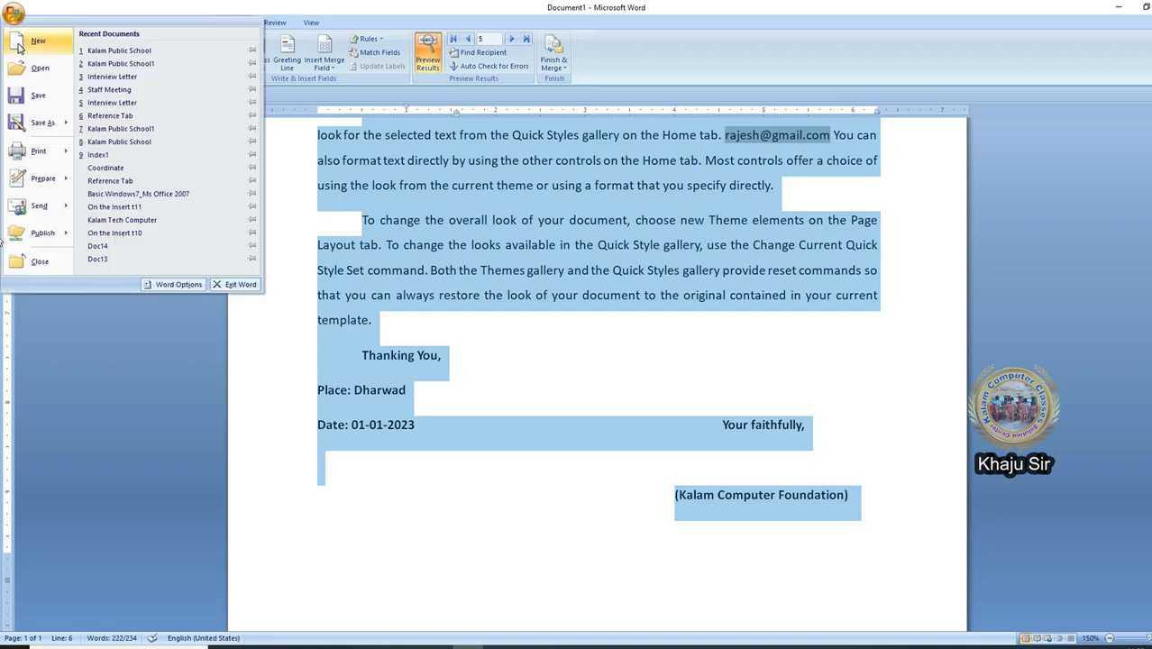
pyautogui.click(37, 41)
# Step: Paste the letter into a blank document and add a "To," line above the subject
pyautogui.doubleClick(396, 169)
pyautogui.hotkey('ctrl', 'v')
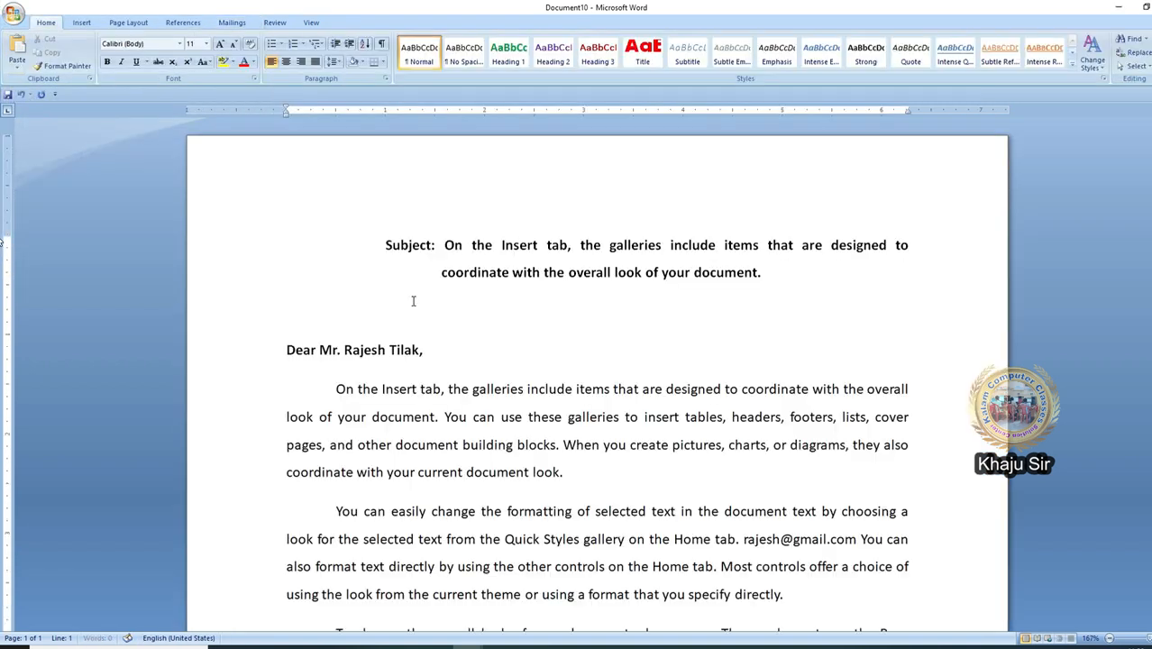
pyautogui.click(331, 219)
pyautogui.press('Return')
pyautogui.press('Return')
pyautogui.press('Up')
pyautogui.press('Up')
pyautogui.write('To,')
pyautogui.press('Down')
# Step: Remove the Dear salutation line and the e-mail address from the letter body
pyautogui.moveTo(446, 429); pyautogui.dragTo(288, 429)
pyautogui.click(431, 427)
pyautogui.moveTo(431, 427); pyautogui.dragTo(275, 445)
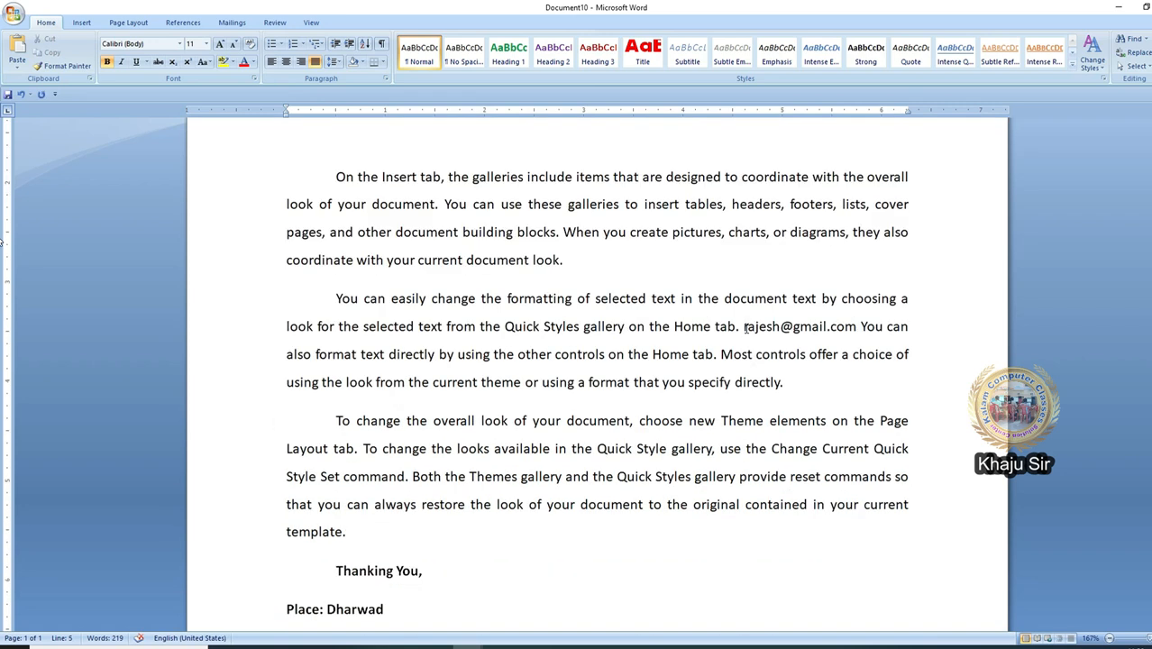
pyautogui.doubleClick(746, 327)
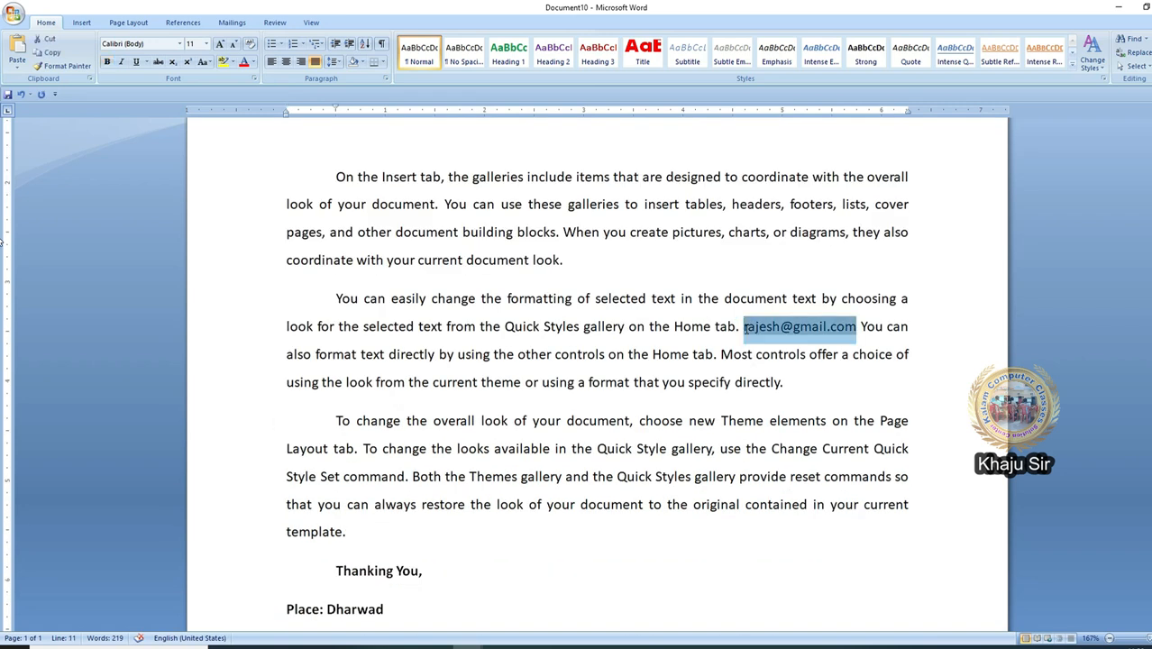
pyautogui.press('Delete')
pyautogui.press('Delete')
pyautogui.press('Delete')
pyautogui.press('Delete')
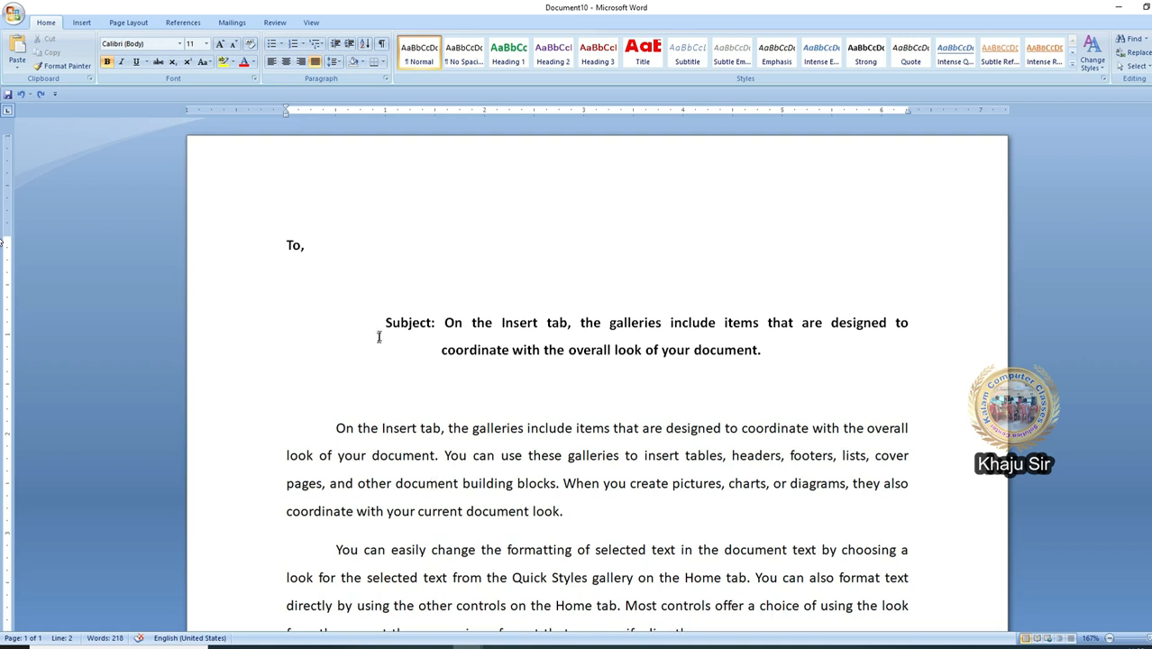
pyautogui.scroll(-5, 437, 541)
pyautogui.scroll(1, 438, 541)
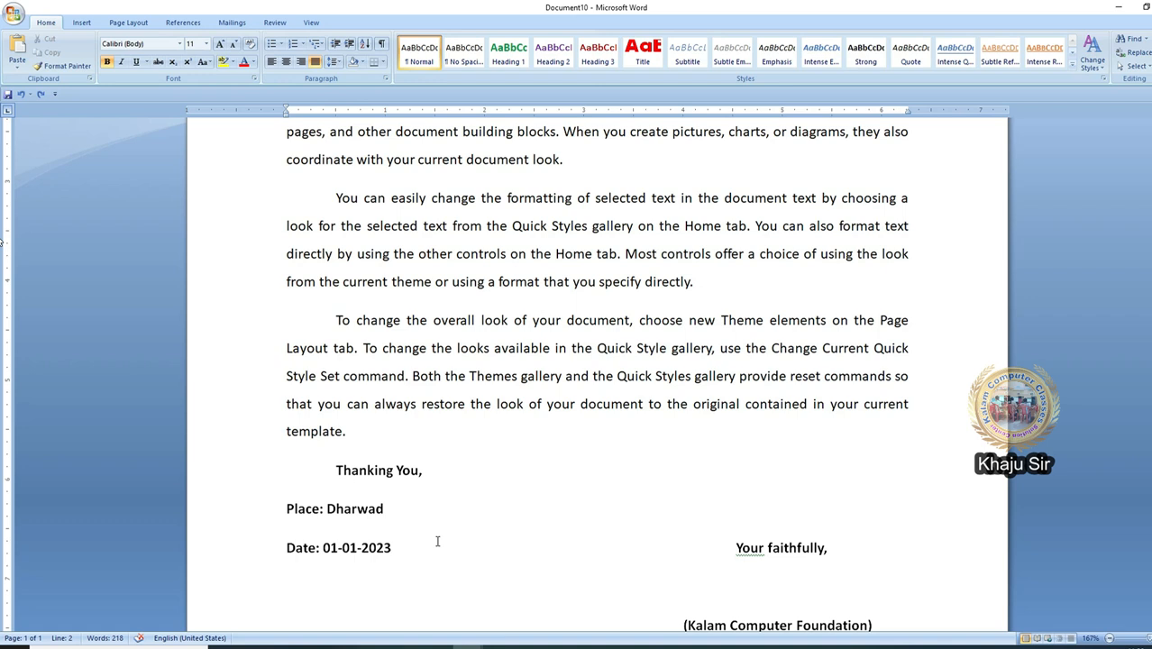
pyautogui.scroll(4, 438, 541)
pyautogui.click(302, 279)
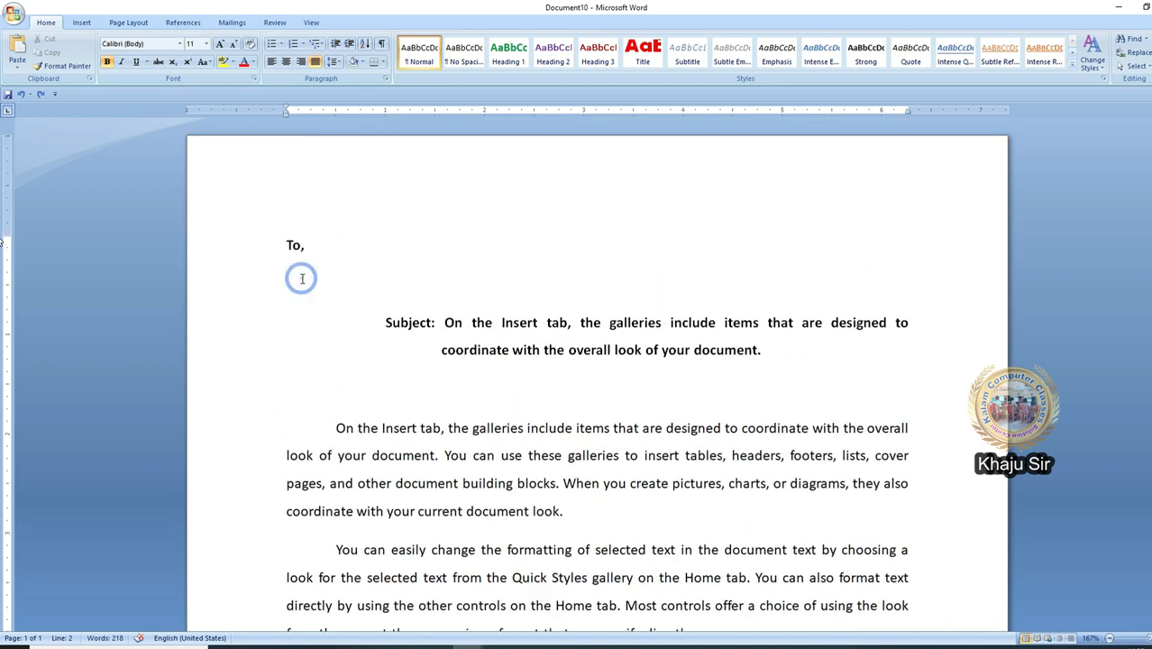
pyautogui.click(232, 23)
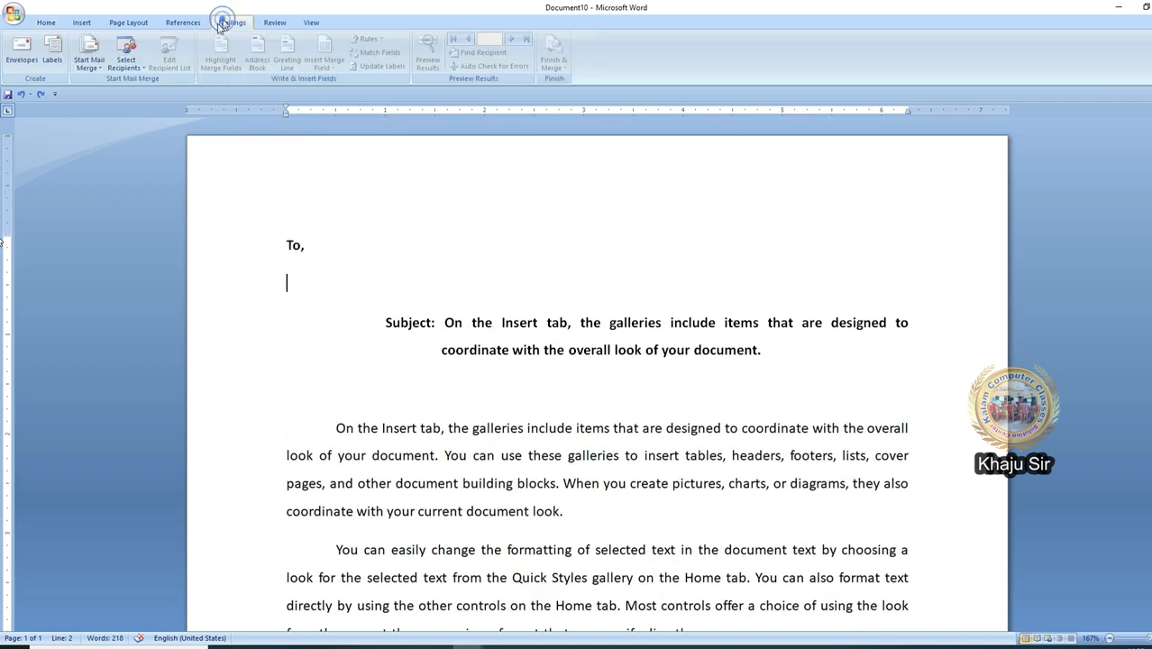
# Step: Make the document a Letters mail merge, then cancel the new typed address list
pyautogui.click(89, 66)
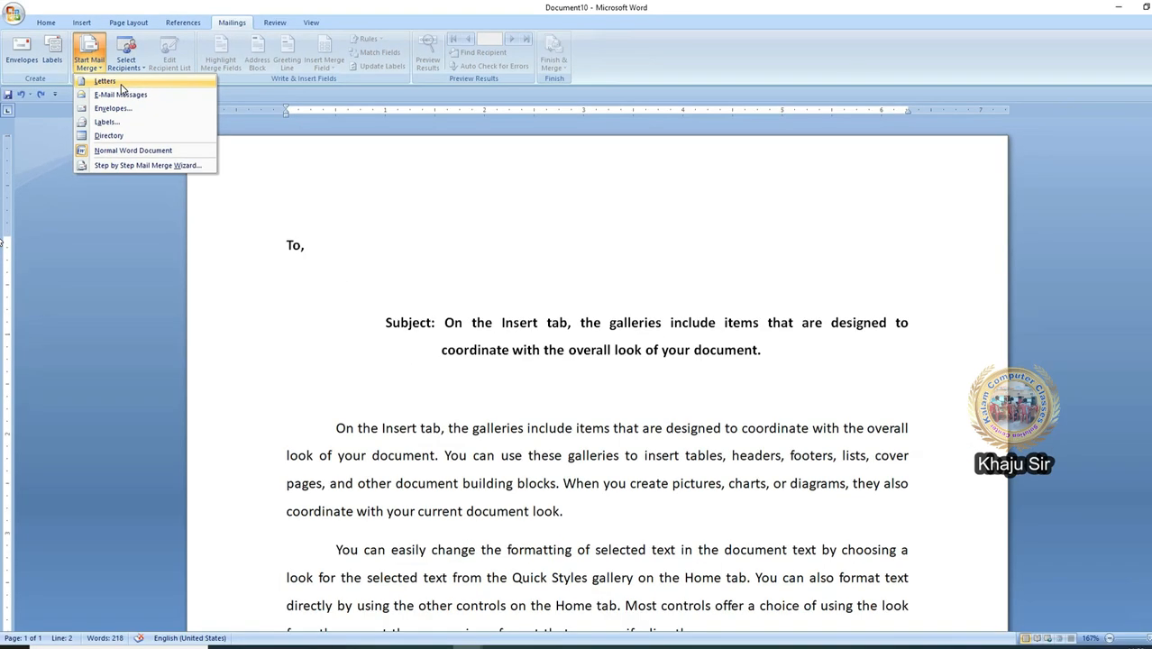
pyautogui.click(121, 83)
pyautogui.click(133, 77)
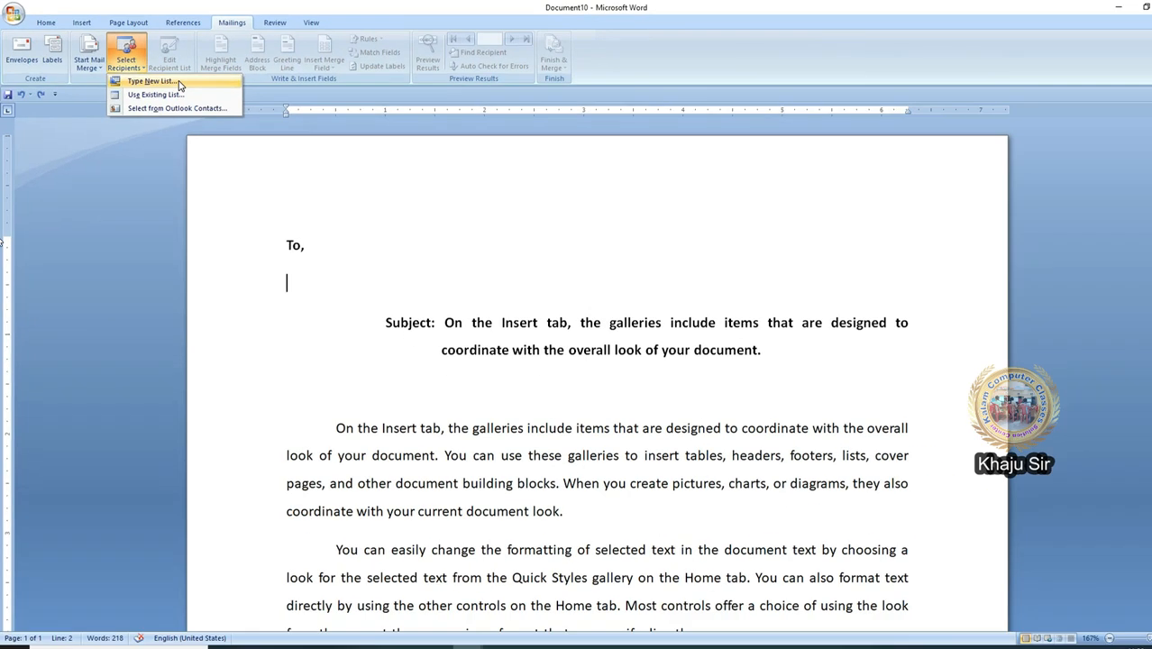
pyautogui.click(179, 83)
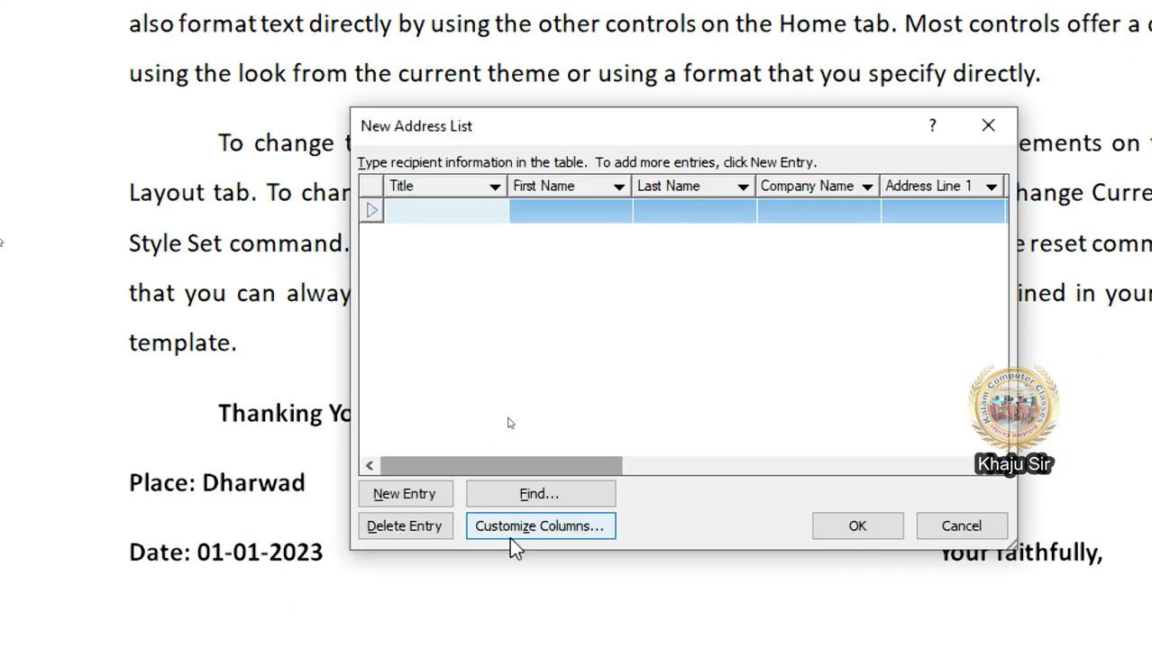
pyautogui.click(510, 532)
pyautogui.click(648, 594)
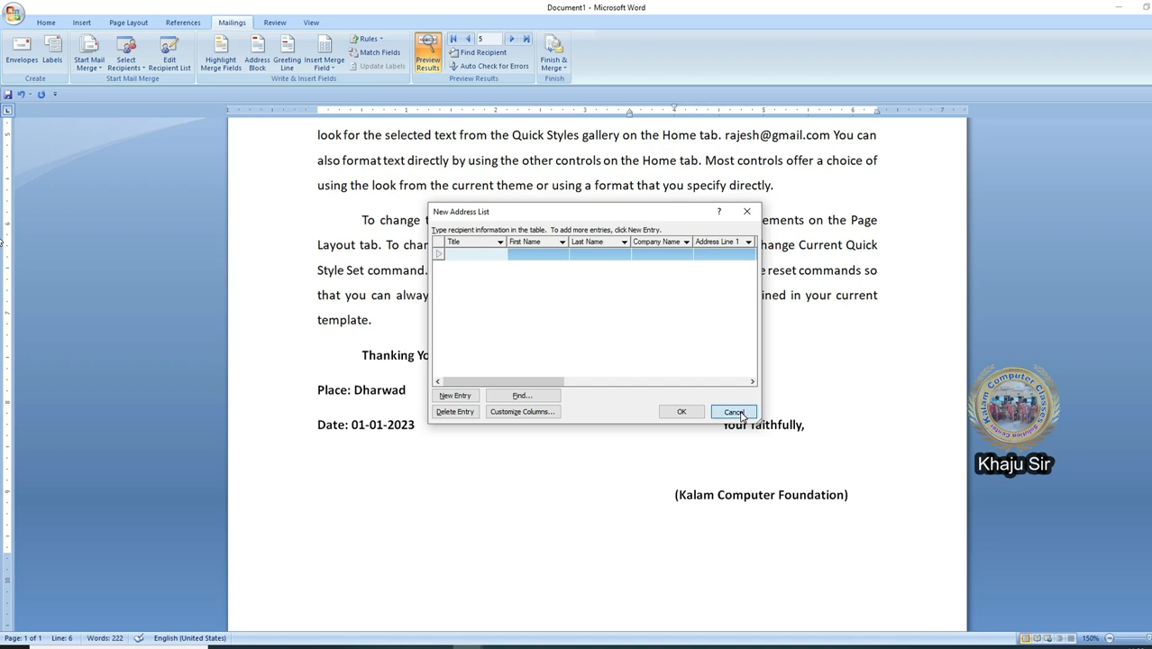
pyautogui.click(735, 411)
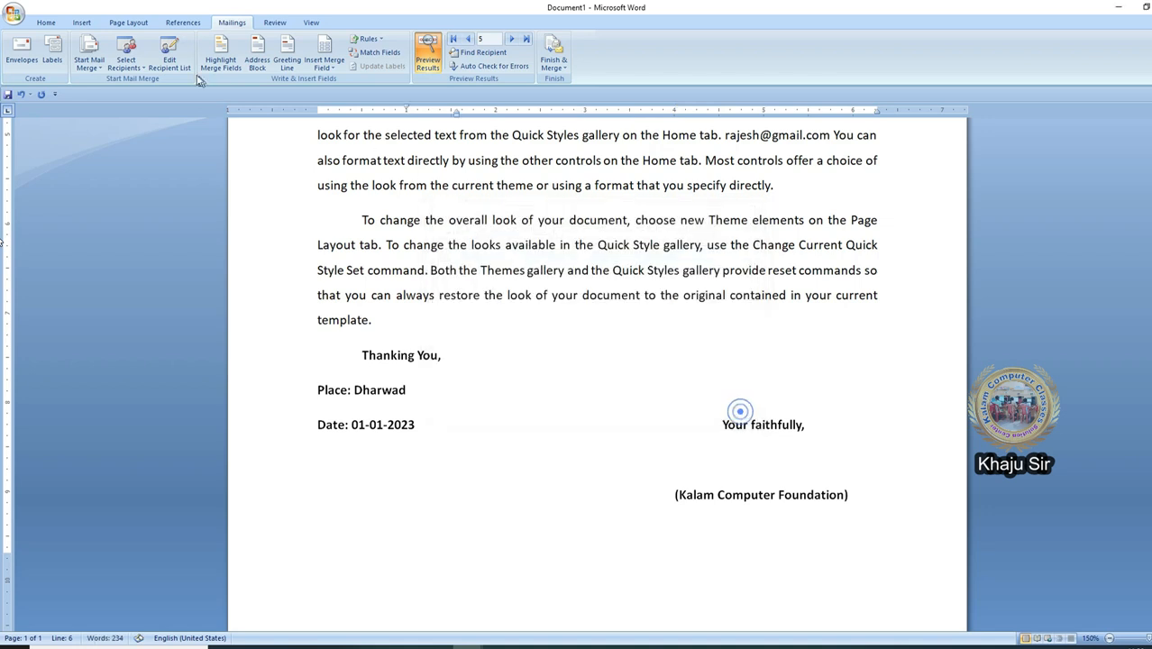
# Step: Use the existing Kalam Foundation List file as the letter's recipient list
pyautogui.click(139, 61)
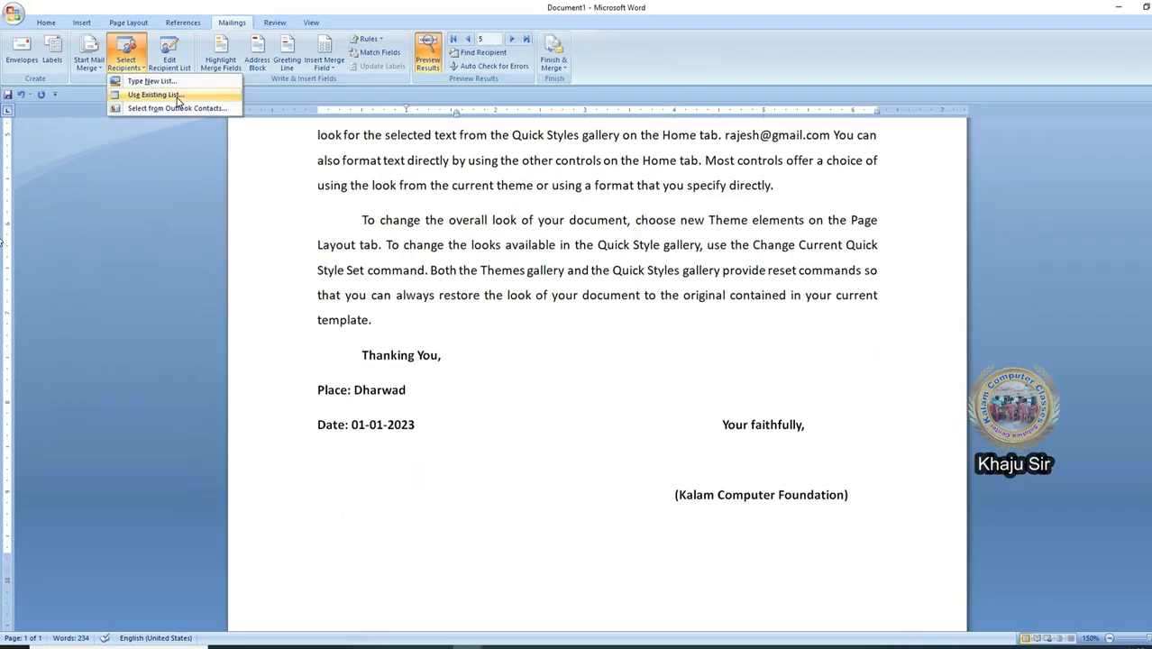
pyautogui.click(177, 96)
pyautogui.click(463, 303)
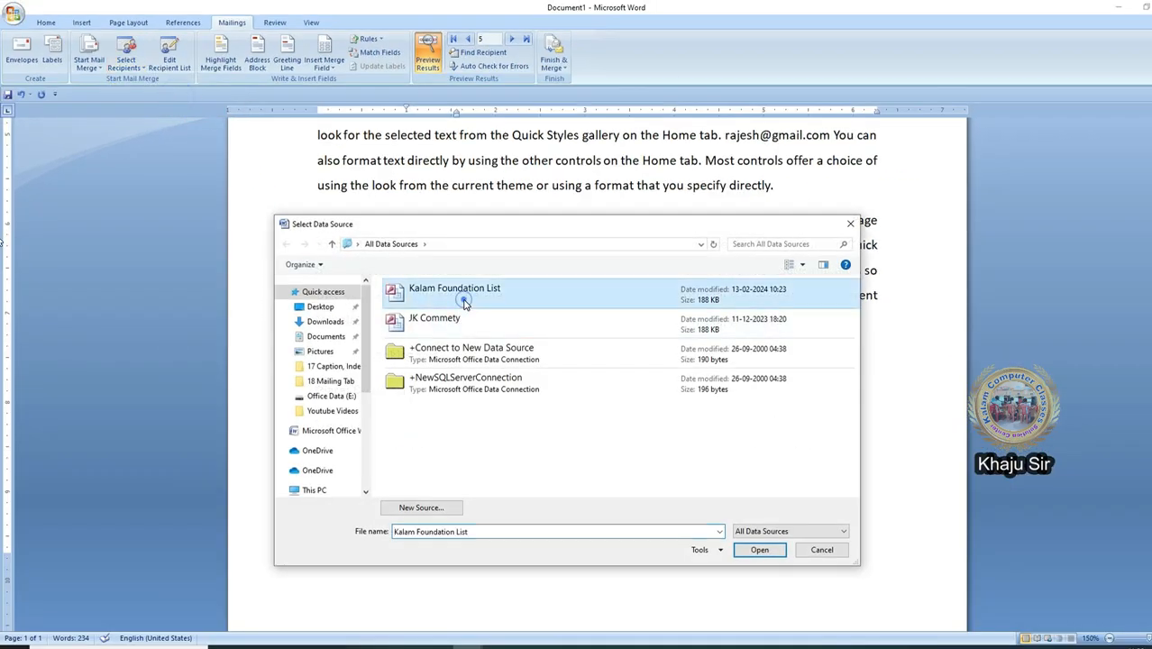
pyautogui.doubleClick(465, 305)
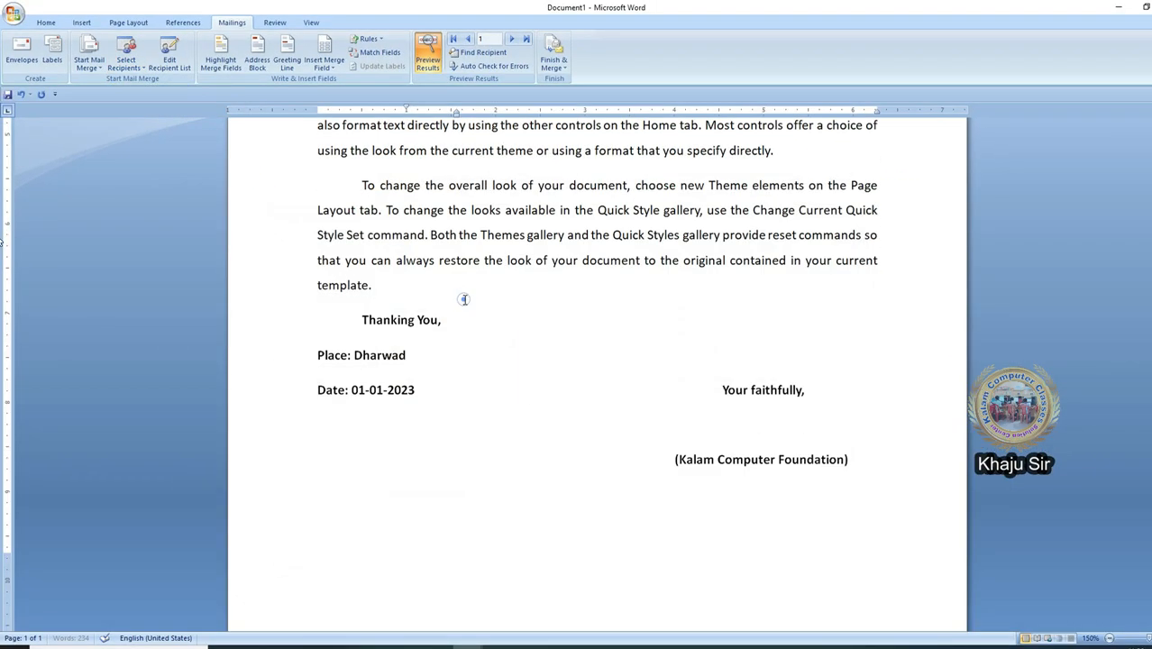
pyautogui.click(144, 72)
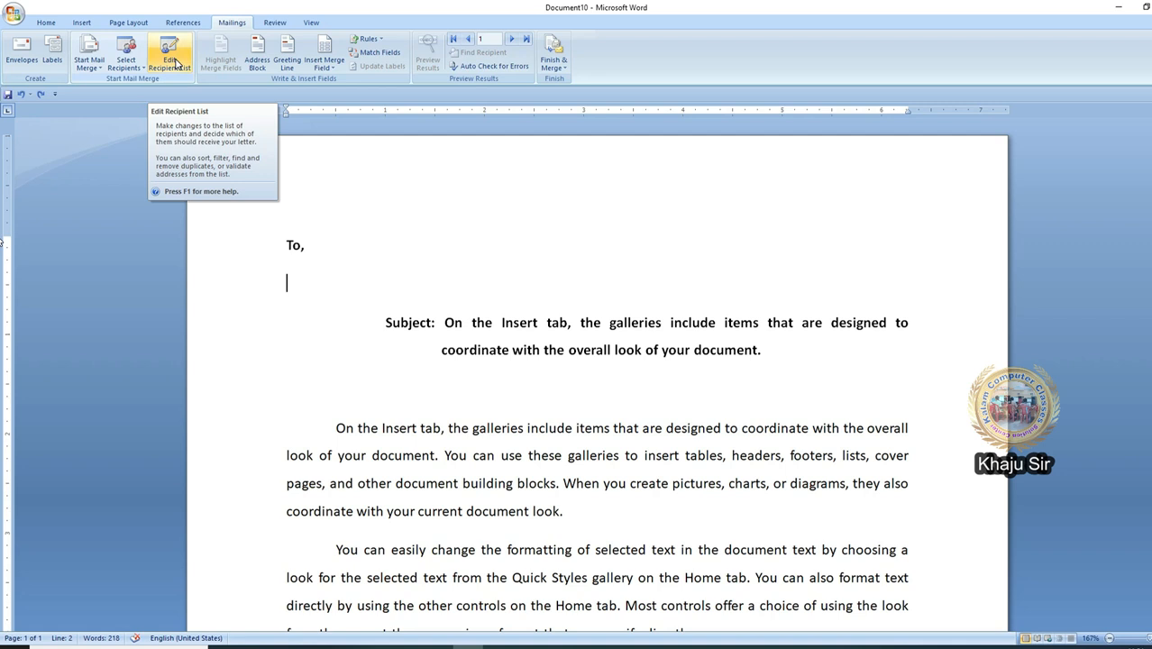
# Step: Untick and re-tick the Chennai and Dharwad recipients, then open Kalam Foundation List for editing
pyautogui.click(174, 56)
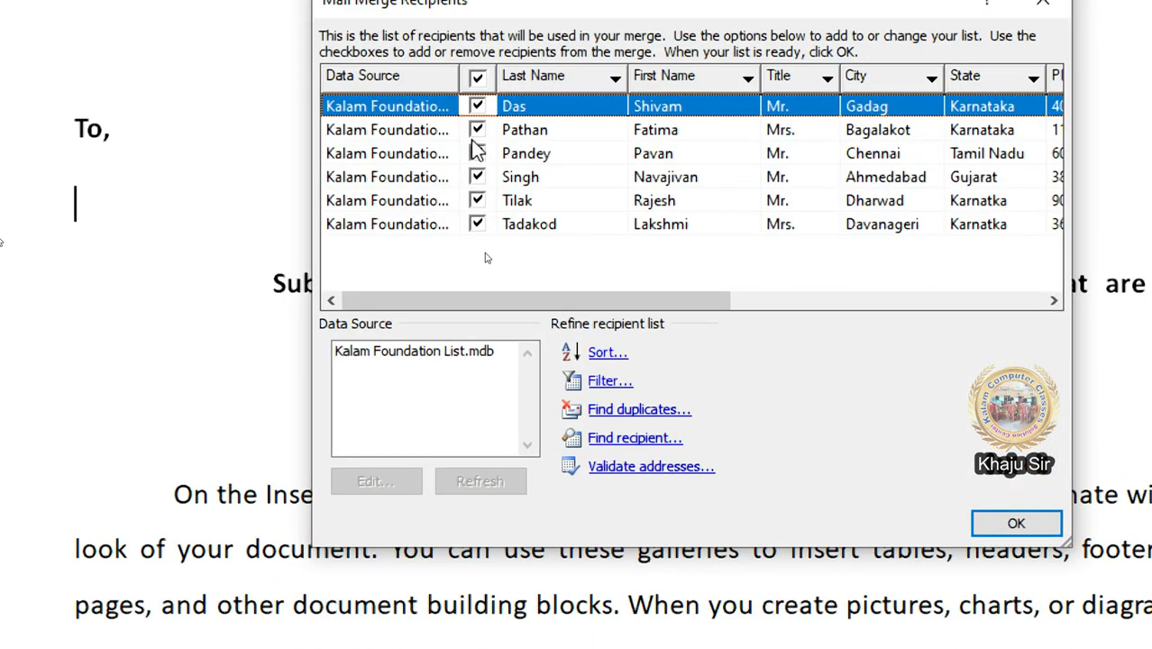
pyautogui.click(483, 175)
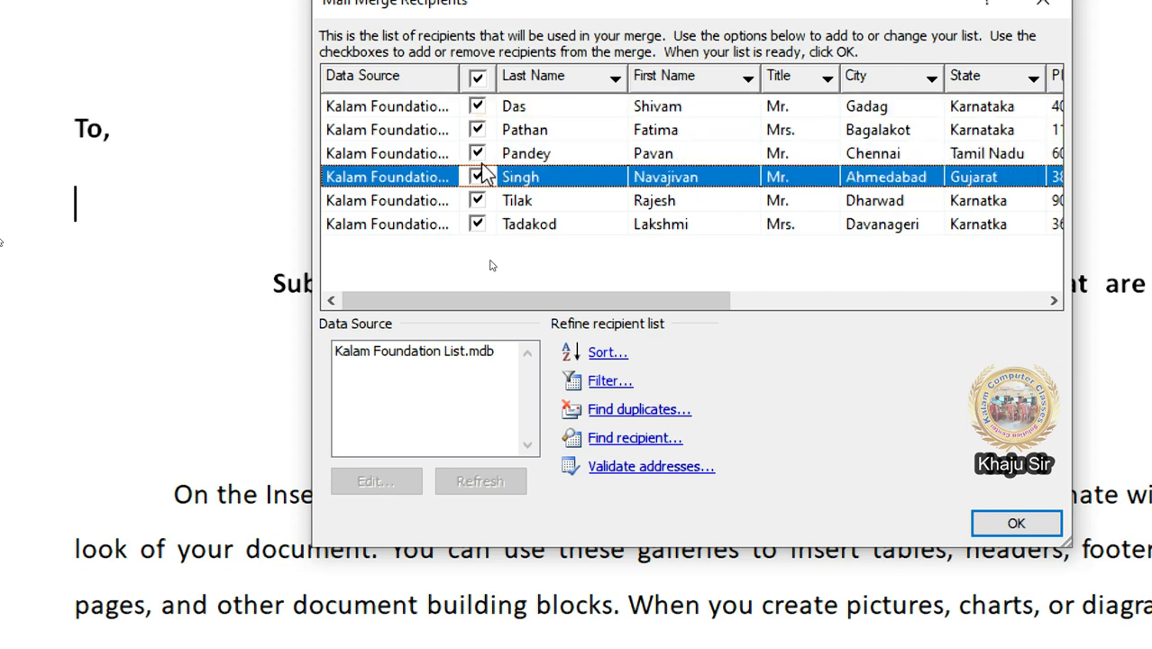
pyautogui.click(478, 152)
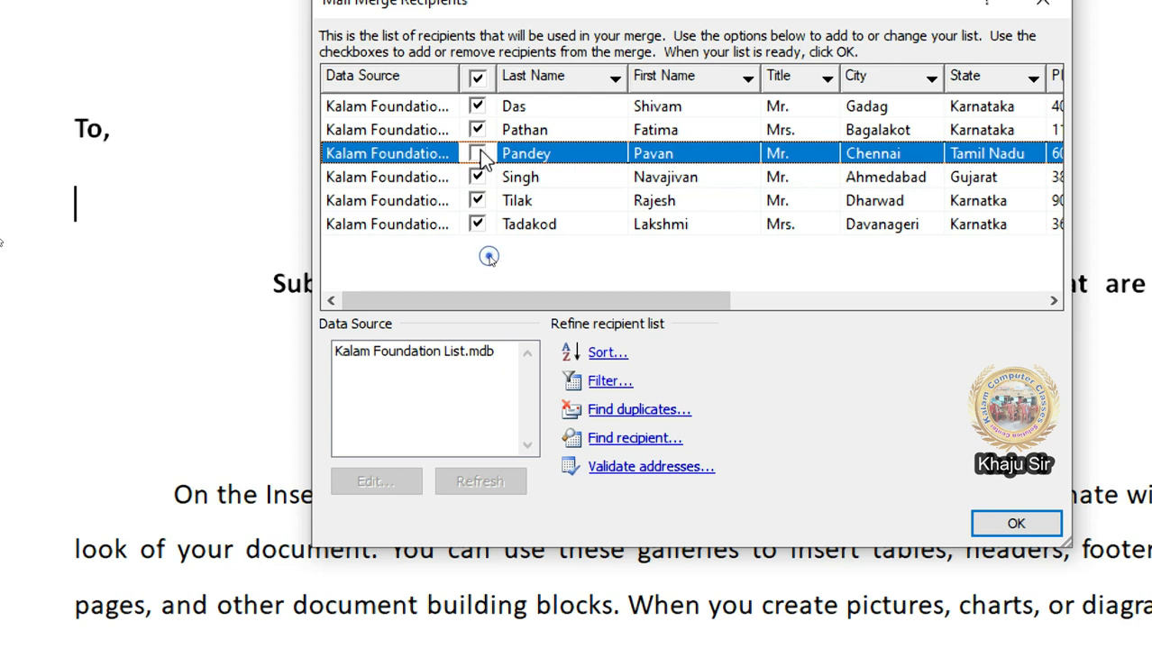
pyautogui.click(477, 200)
pyautogui.click(478, 200)
pyautogui.click(477, 153)
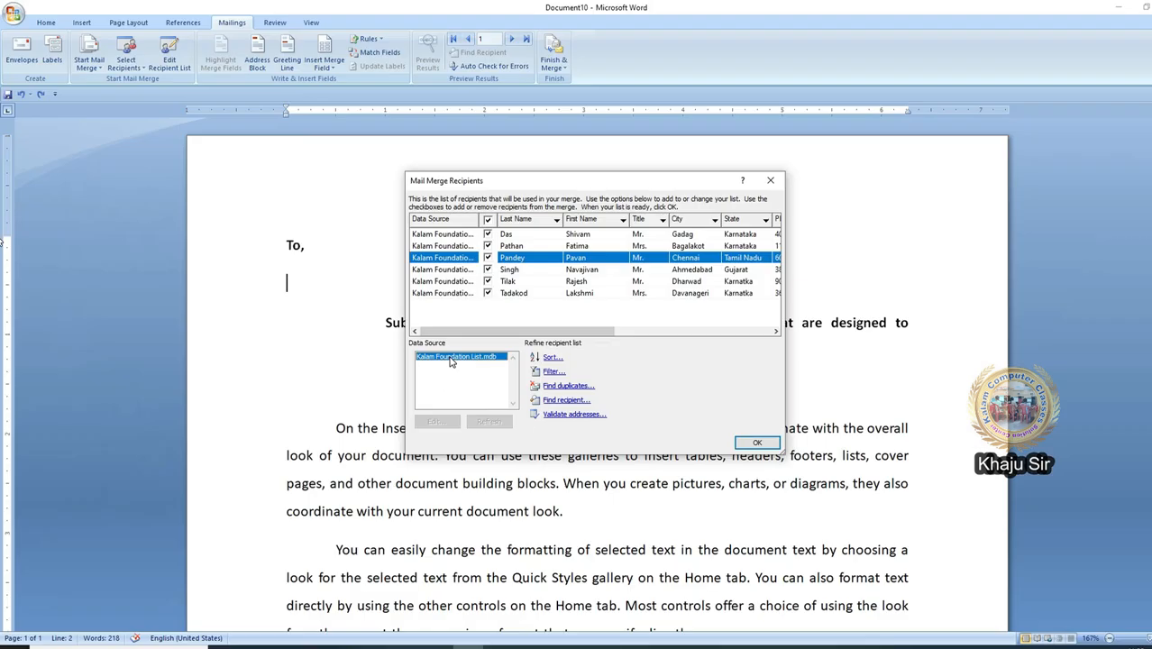
pyautogui.click(402, 353)
pyautogui.click(380, 488)
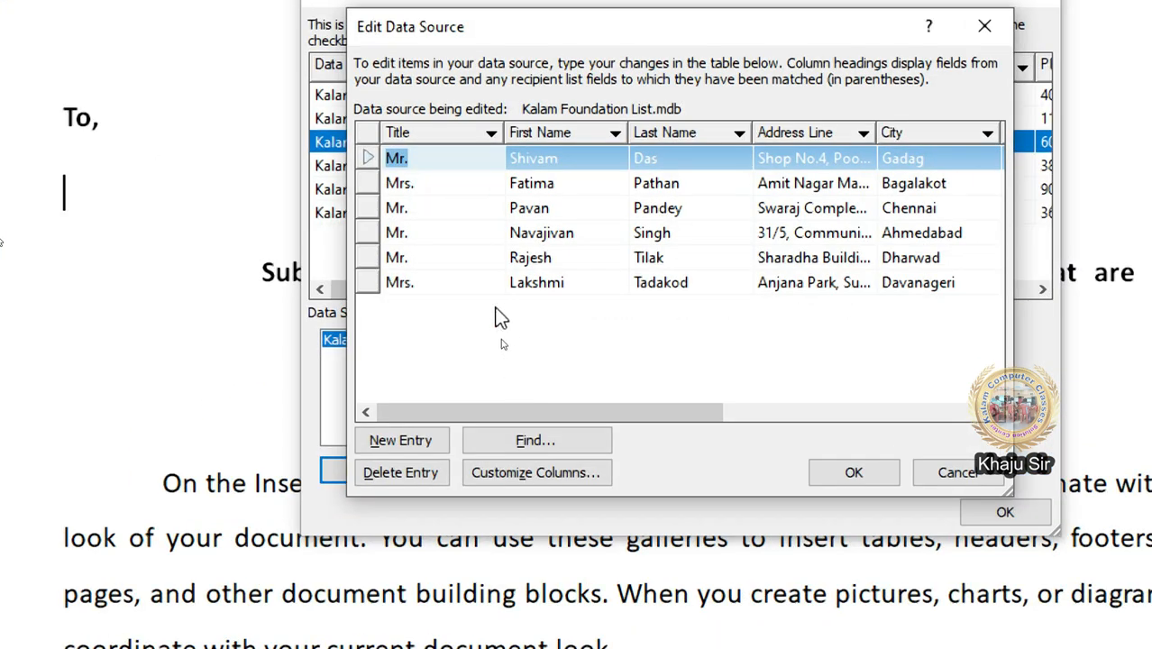
# Step: Add a new recipient entry with the person's first name, last name and street address
pyautogui.click(490, 329)
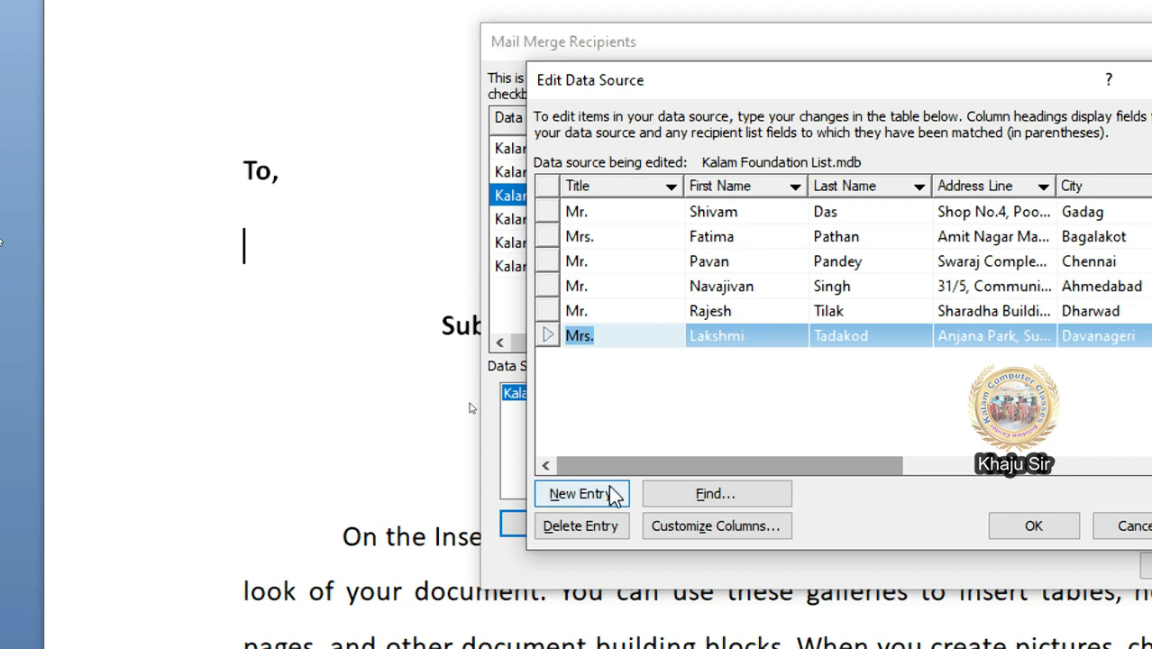
pyautogui.click(608, 494)
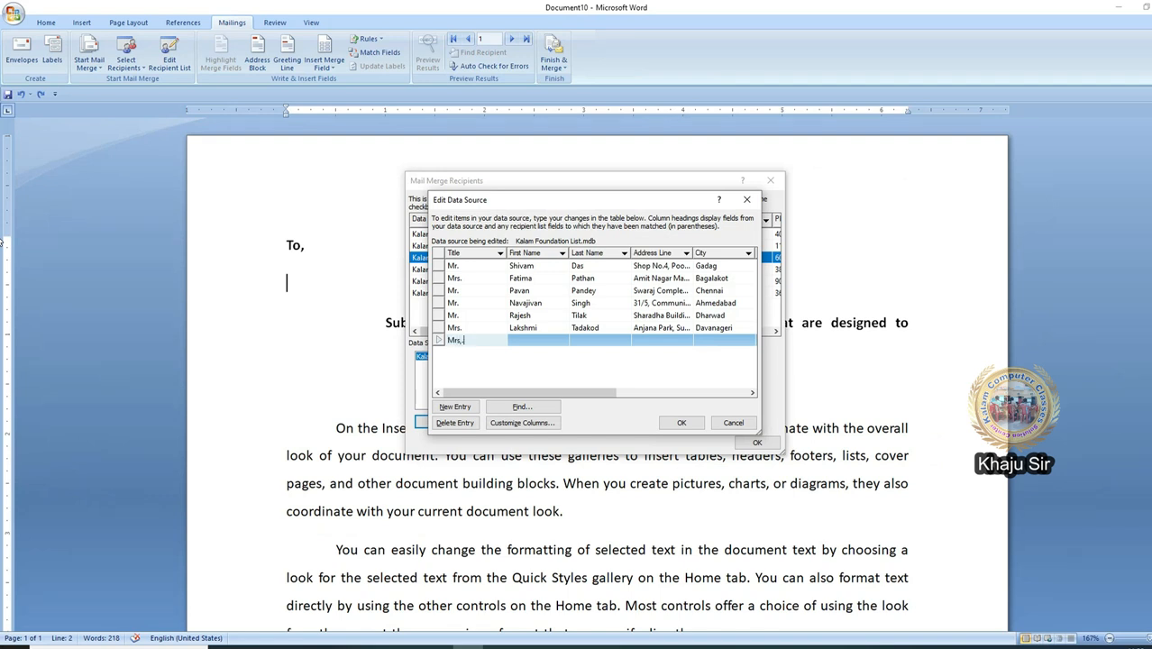
pyautogui.press('Tab')
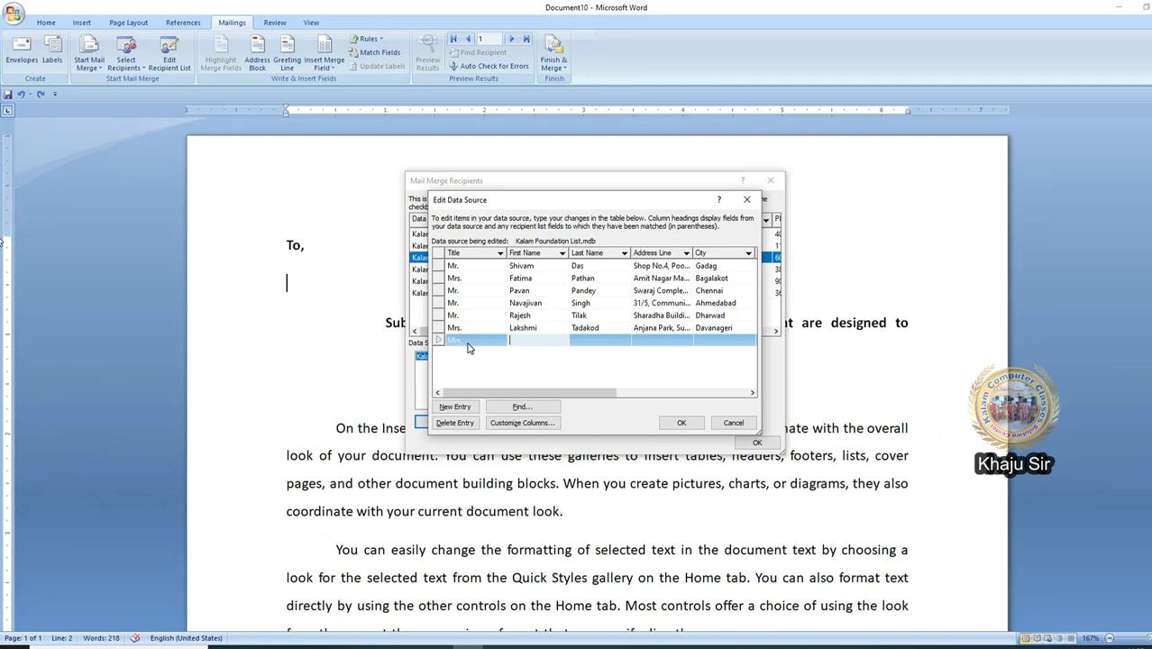
pyautogui.press('Tab')
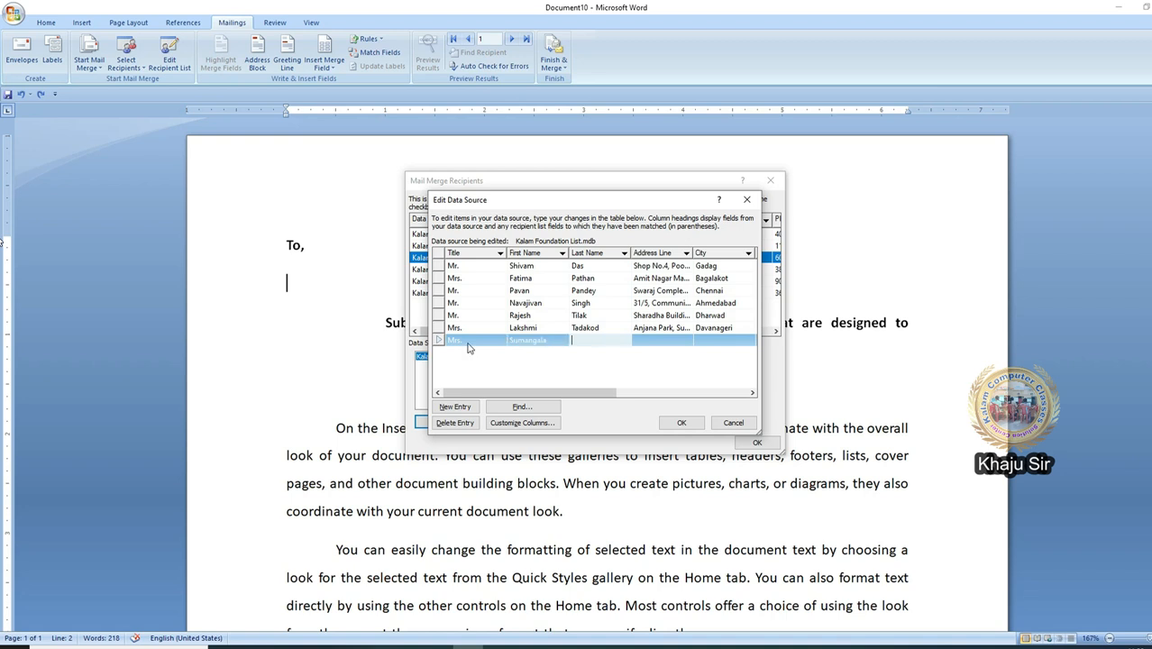
pyautogui.press('Tab')
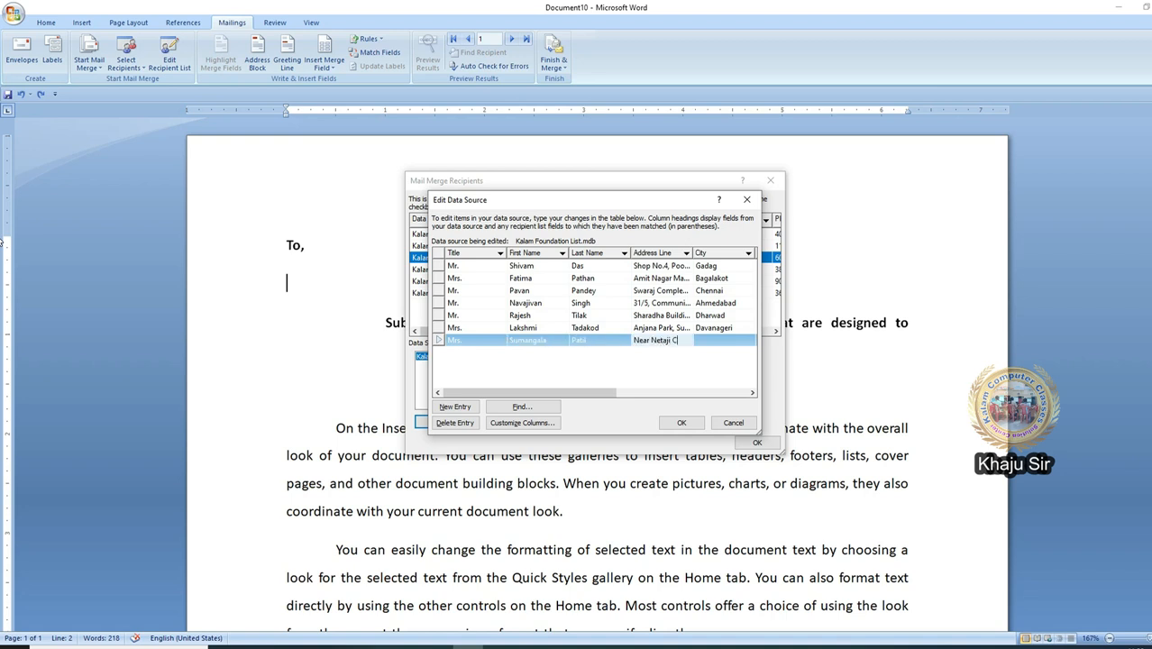
# Step: Fill in city Chennai, state Tamil Nadu, the PIN code and home phone for the new entry
pyautogui.press('Tab')
pyautogui.write('Chennai')
pyautogui.press('Tab')
pyautogui.write('Tamil Nadu')
pyautogui.press('Tab')
pyautogui.write('600758')
pyautogui.press('Tab')
pyautogui.write('985412541')
pyautogui.press('Tab')
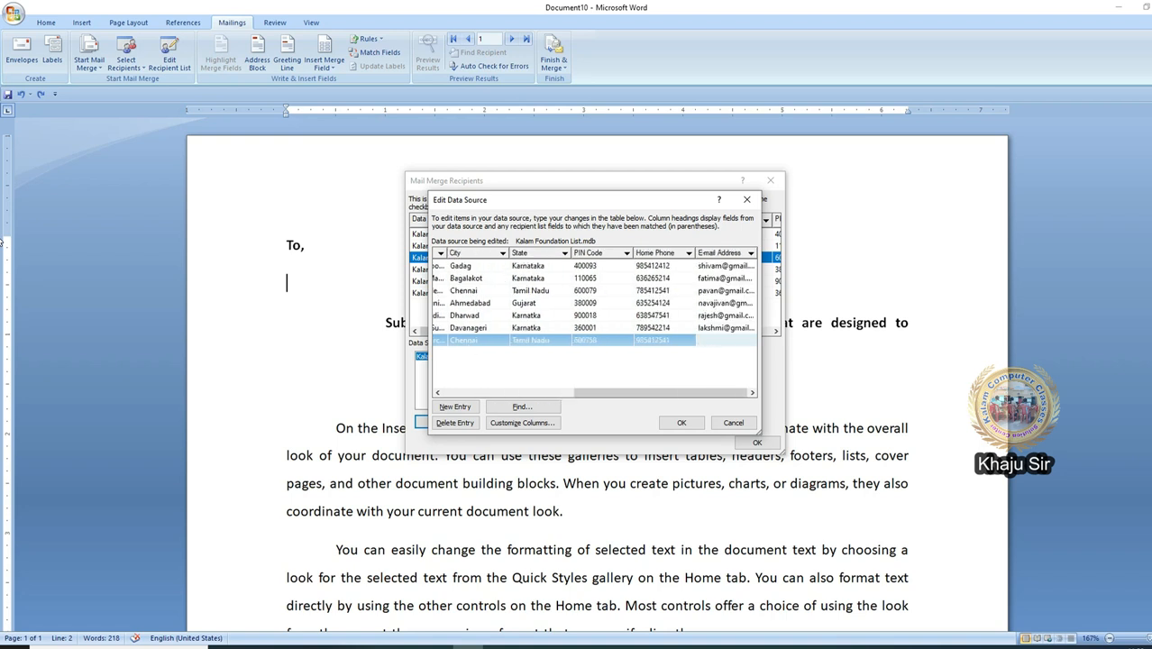
pyautogui.click(445, 410)
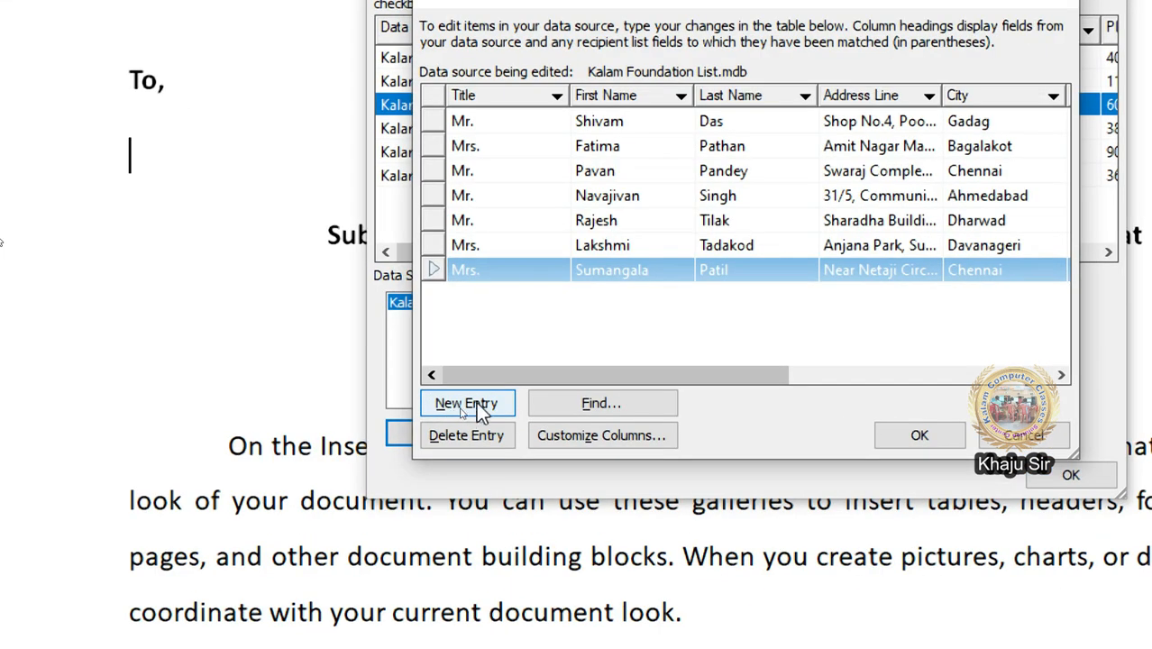
pyautogui.click(507, 152)
pyautogui.click(513, 196)
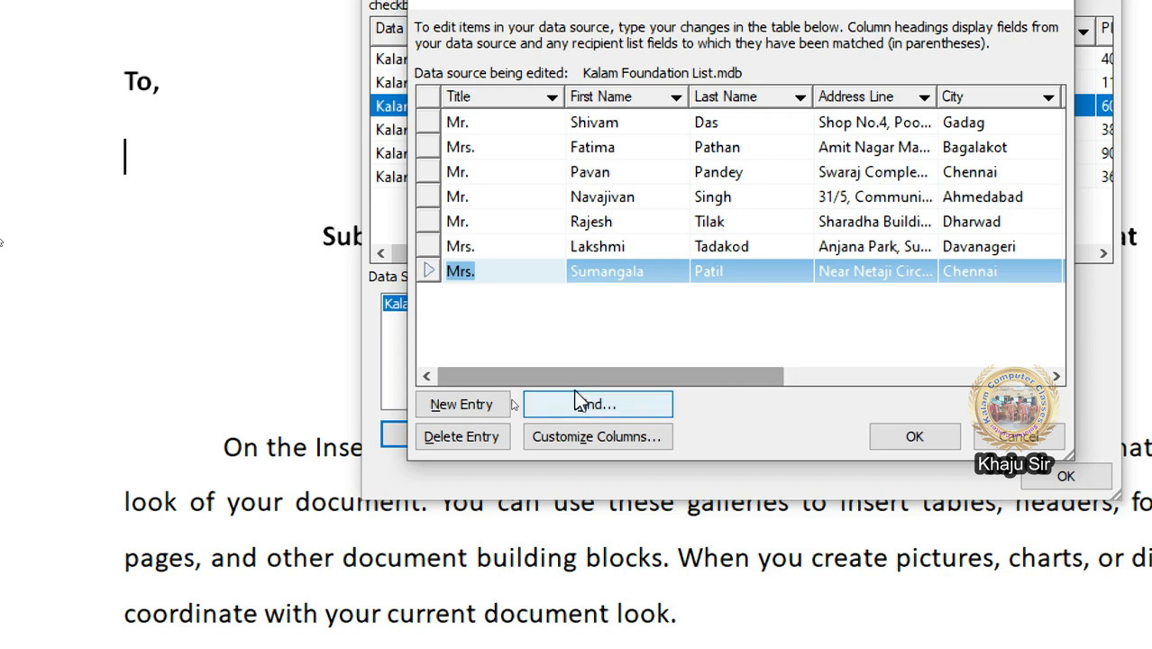
# Step: Use Find Entry to locate the Dharwad recipient by first name
pyautogui.click(579, 405)
pyautogui.write('Rajesh')
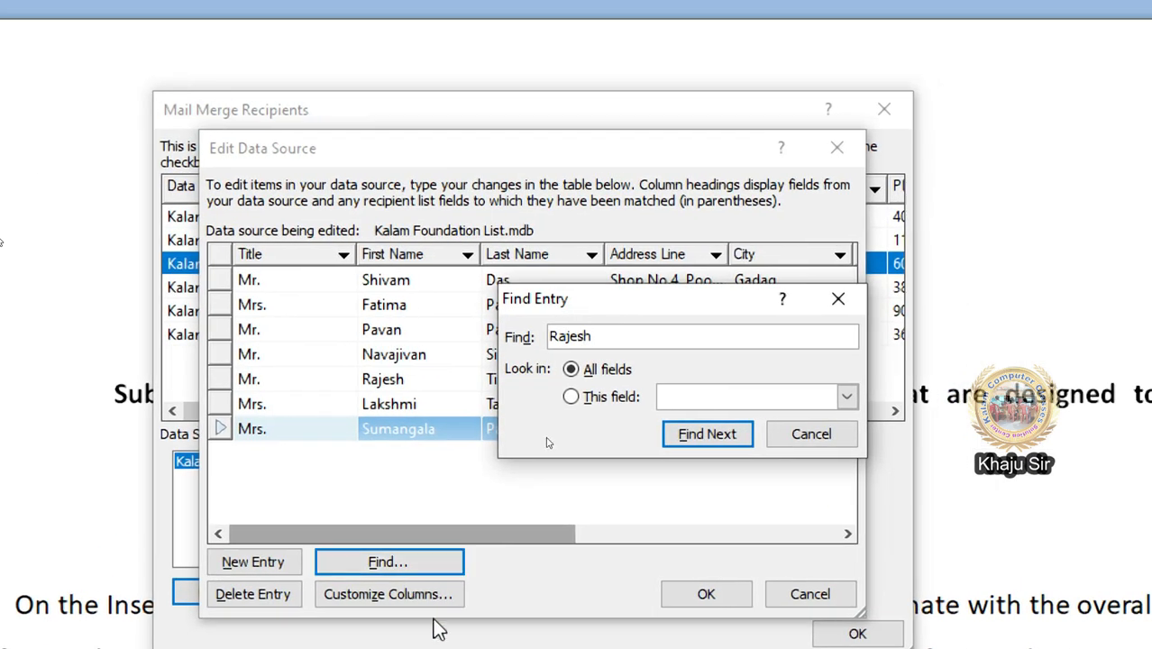
pyautogui.click(699, 443)
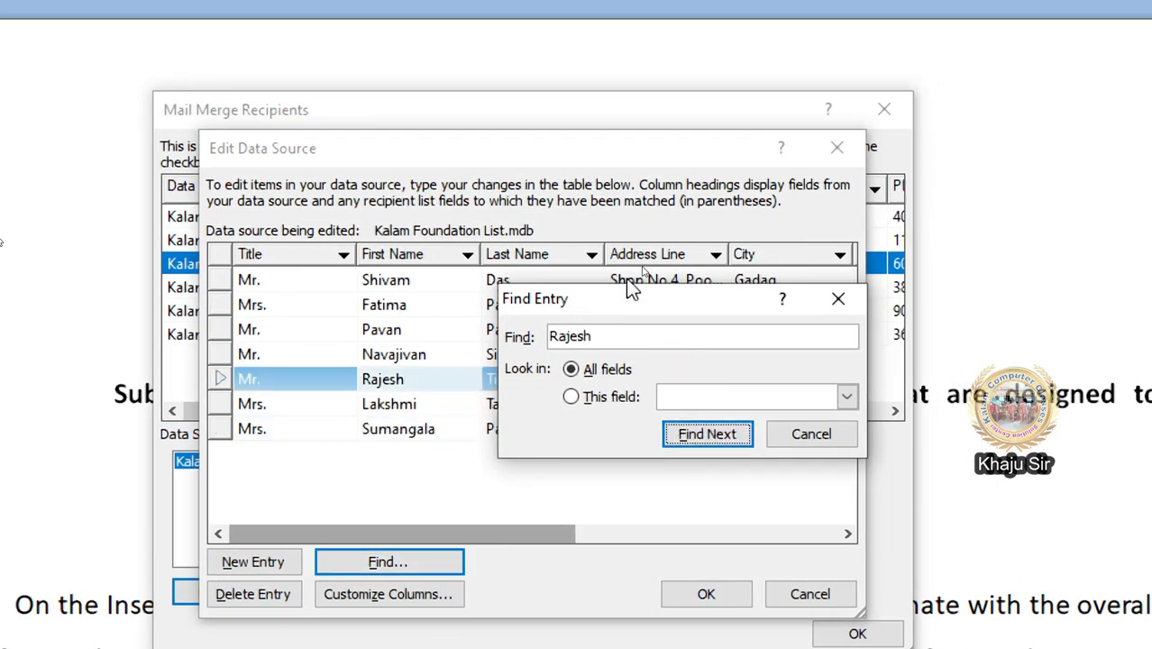
pyautogui.moveTo(627, 295); pyautogui.dragTo(611, 447)
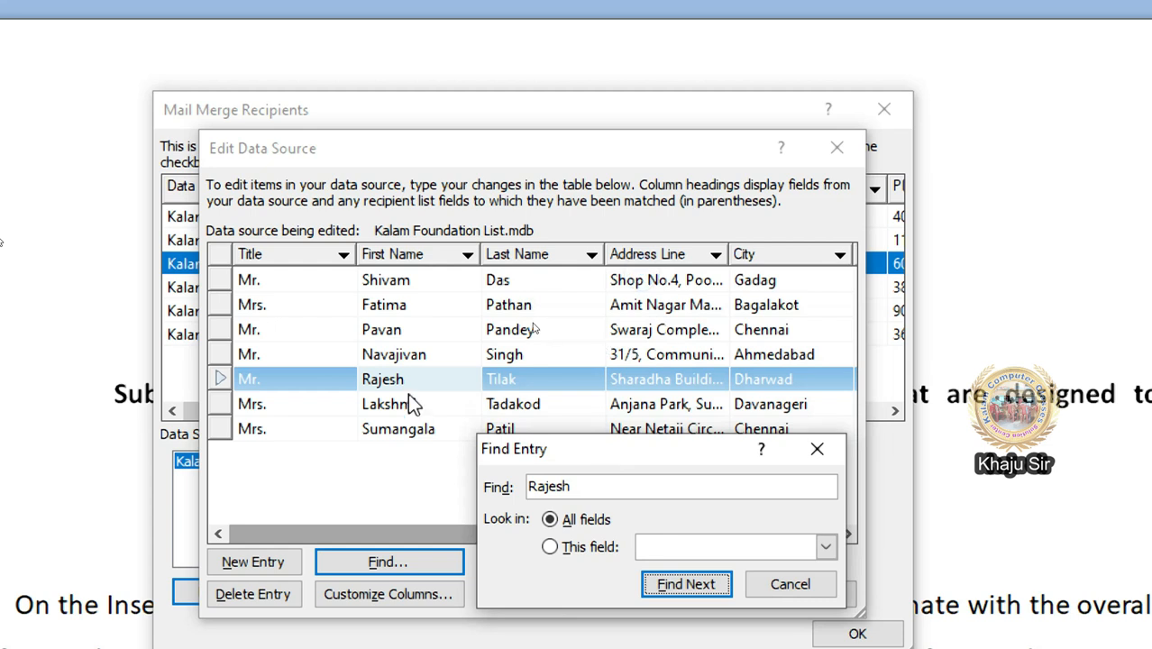
pyautogui.click(800, 586)
# Step: Save the edits to Kalam Foundation List.mdb and leave the column names unchanged
pyautogui.click(371, 595)
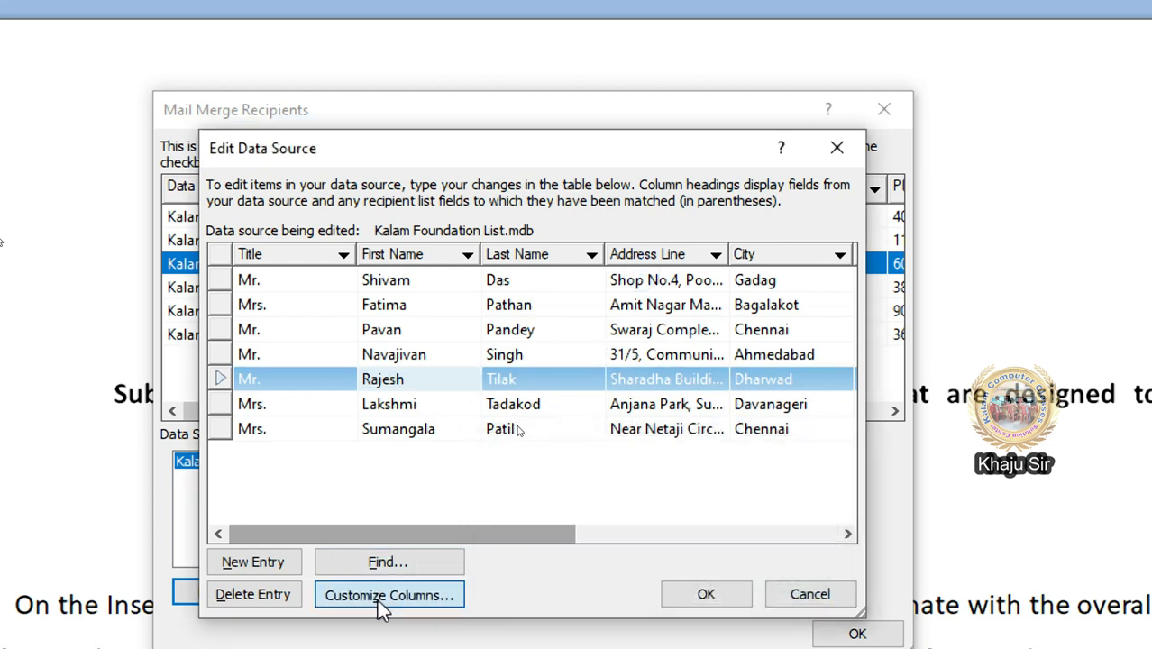
pyautogui.click(437, 468)
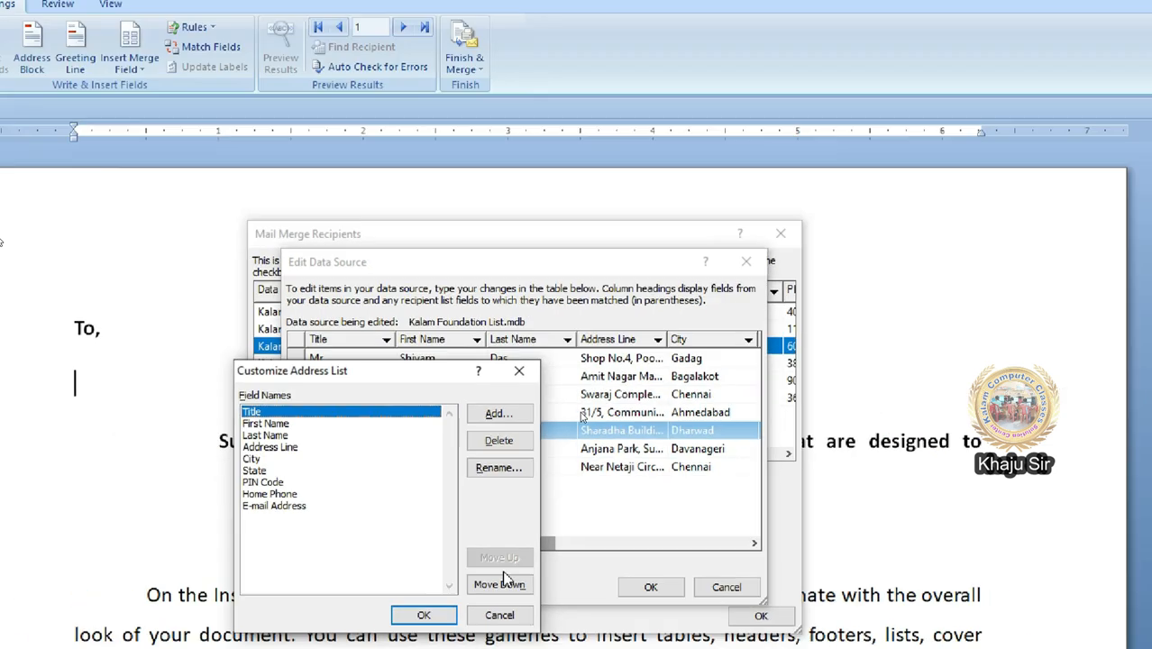
pyautogui.click(499, 633)
# Step: Confirm the data-source update and check all seven recipients in Mail Merge Recipients before closing it
pyautogui.click(683, 423)
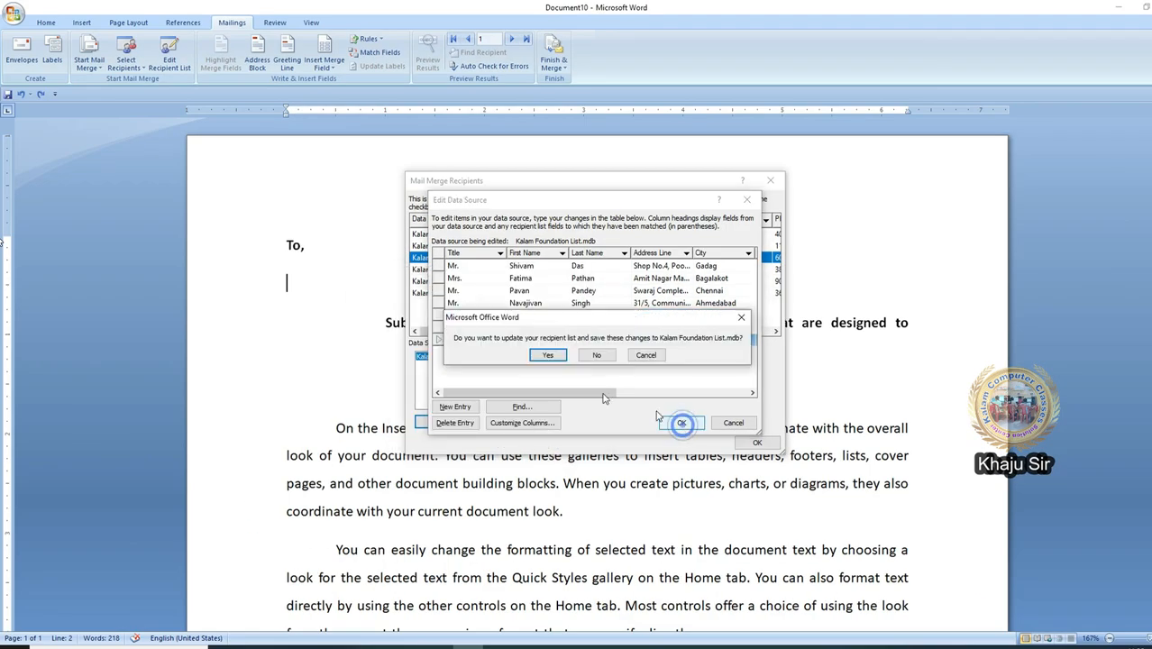
pyautogui.click(556, 357)
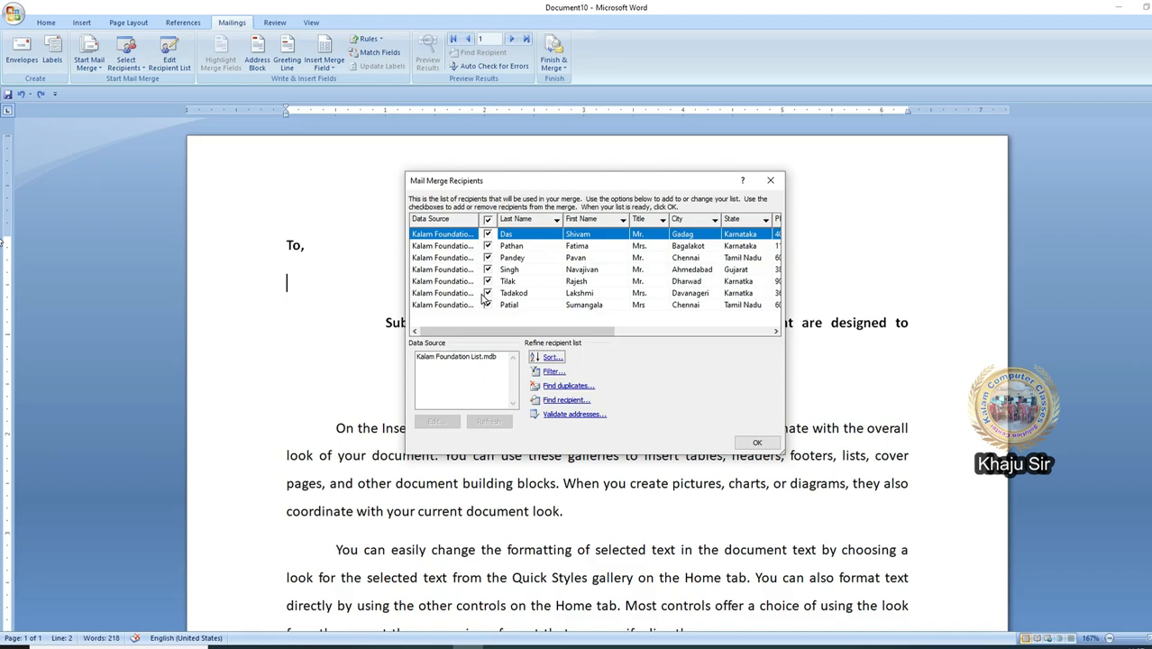
pyautogui.click(556, 305)
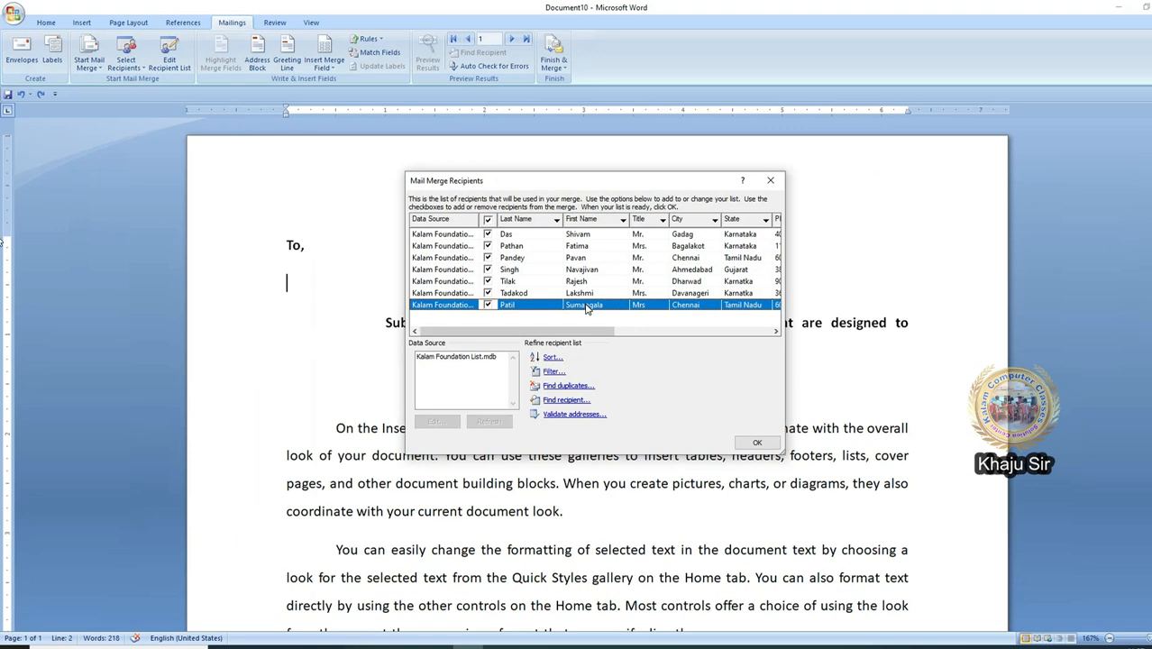
pyautogui.click(634, 332)
pyautogui.click(456, 359)
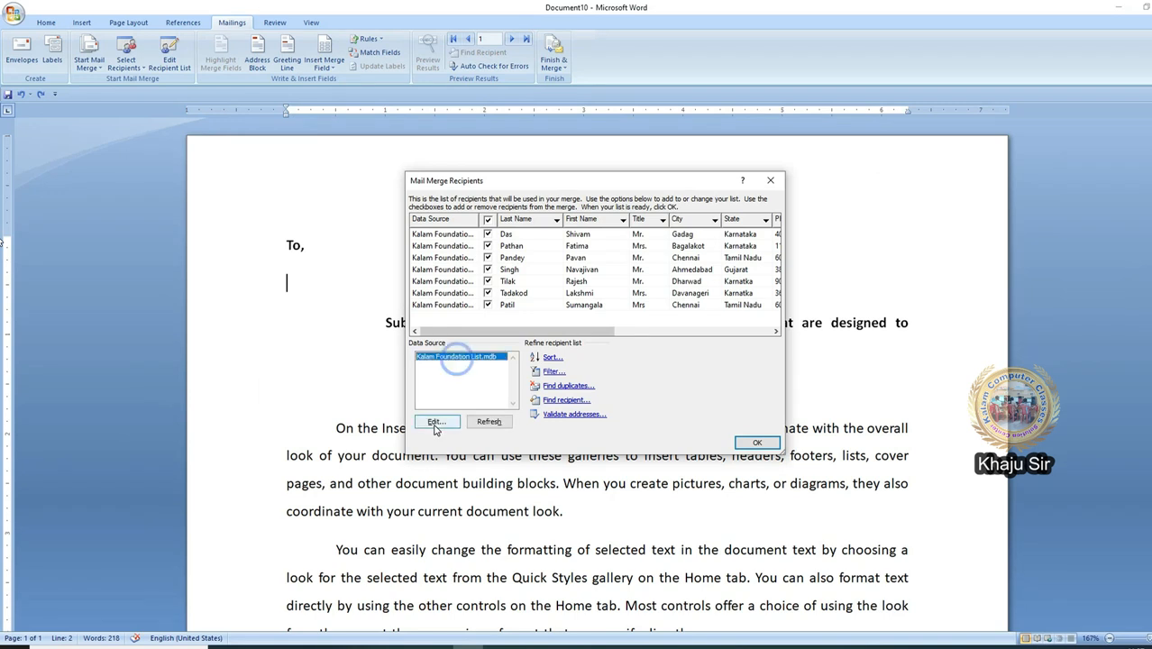
pyautogui.click(757, 443)
pyautogui.click(162, 60)
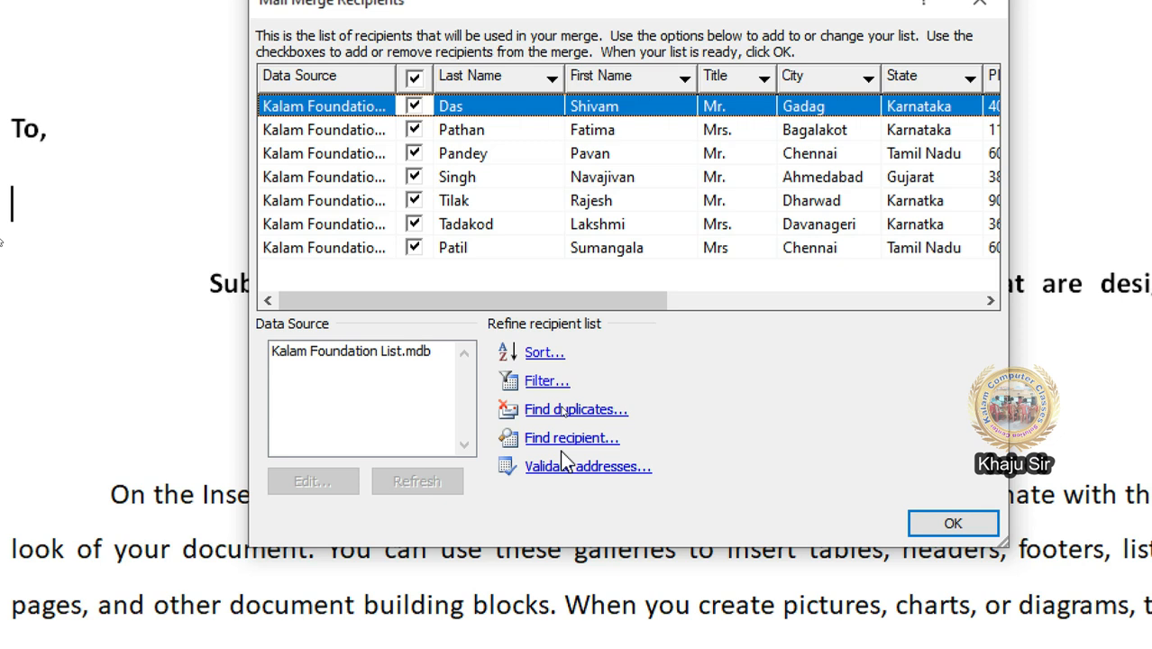
pyautogui.click(980, 3)
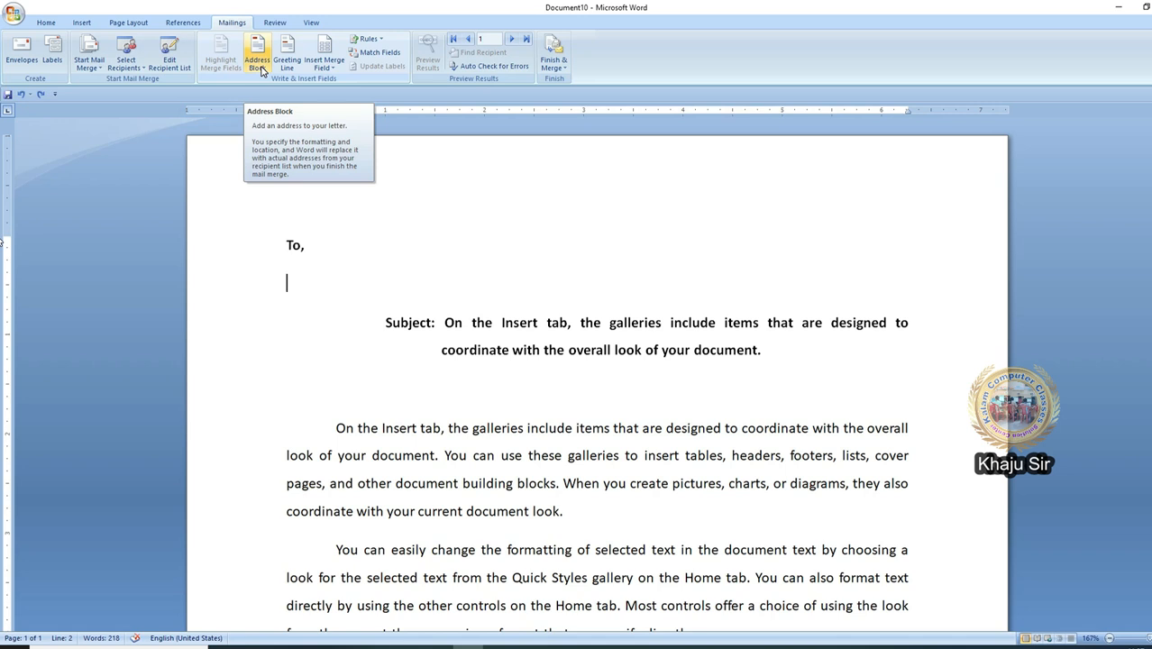
# Step: Start an address block using the title and full name format
pyautogui.click(261, 69)
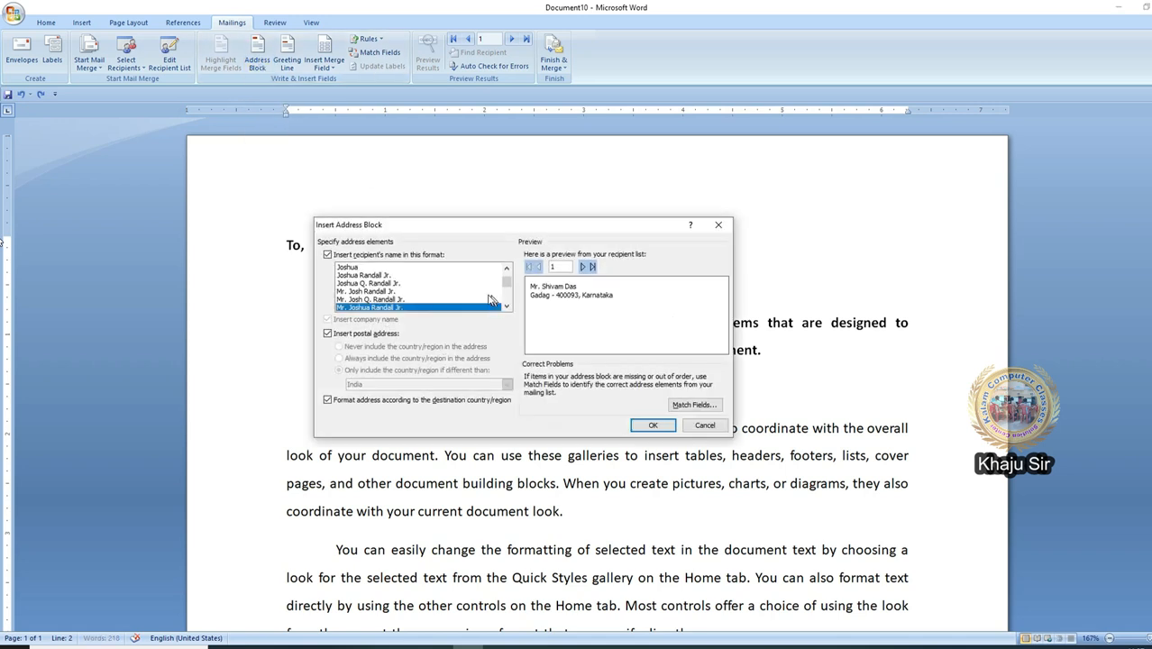
pyautogui.click(389, 276)
pyautogui.click(388, 269)
pyautogui.click(388, 275)
pyautogui.click(389, 283)
pyautogui.click(390, 291)
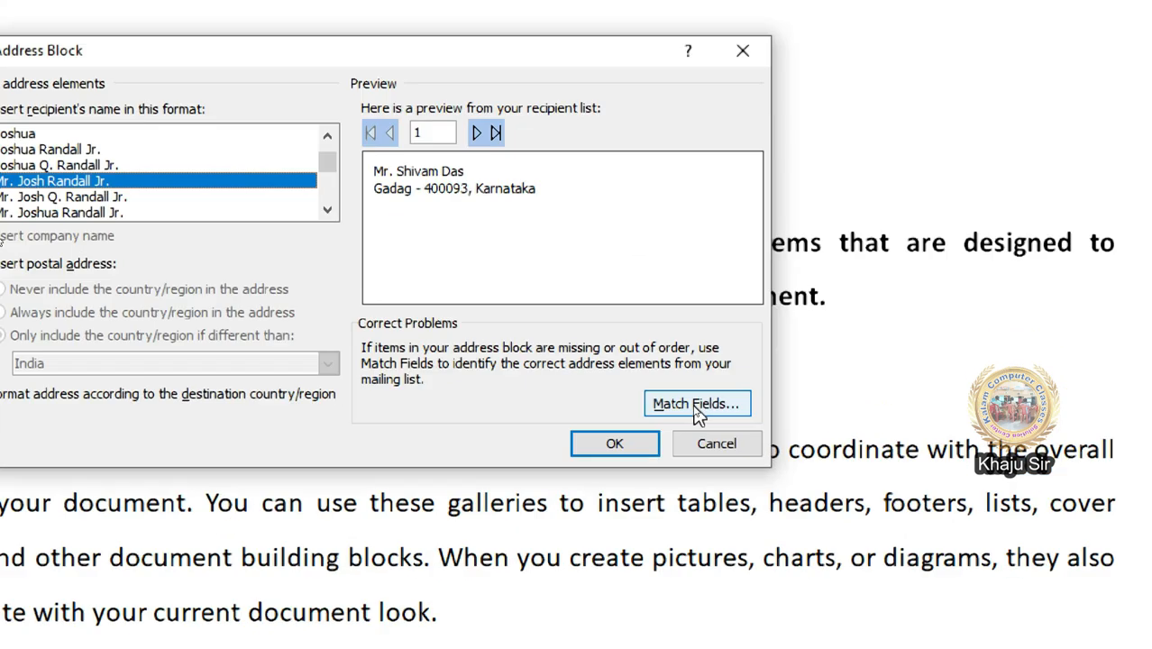
# Step: Match Address 1 to the Address Line column and insert the block below "To,"
pyautogui.click(694, 406)
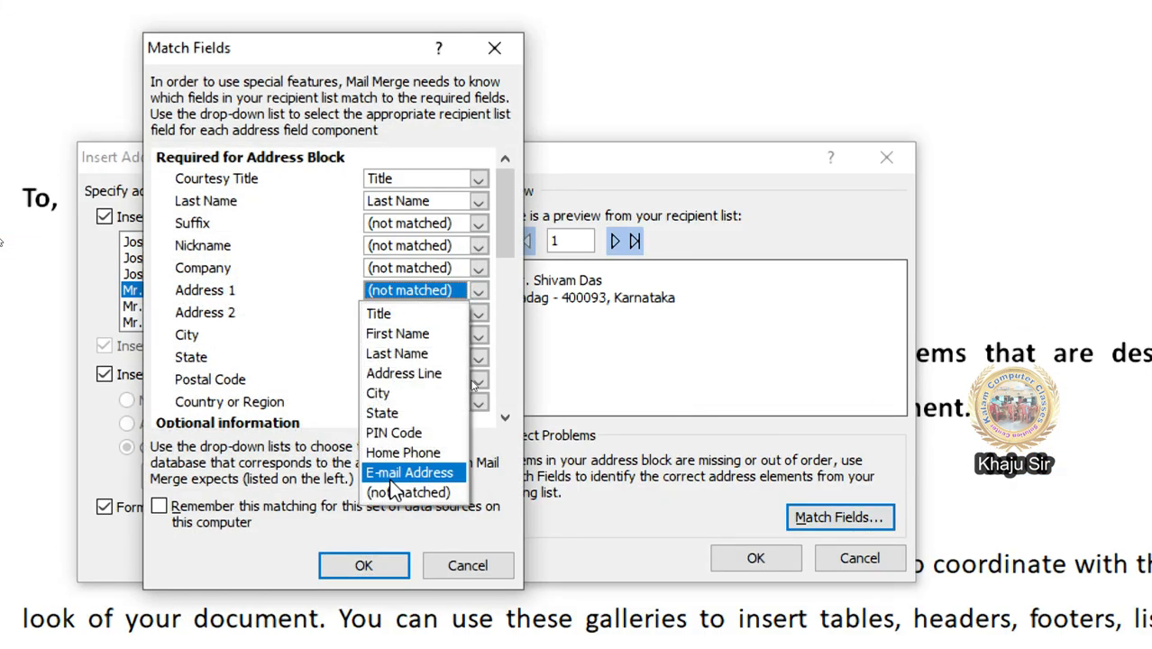
pyautogui.click(405, 373)
pyautogui.click(374, 567)
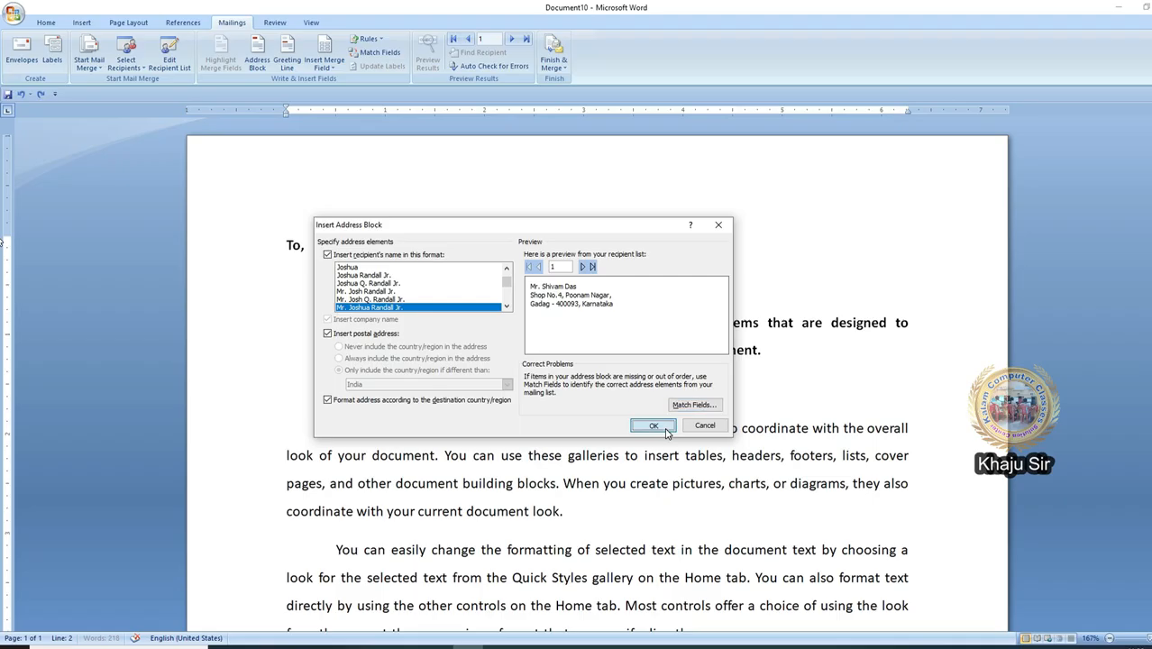
pyautogui.click(655, 426)
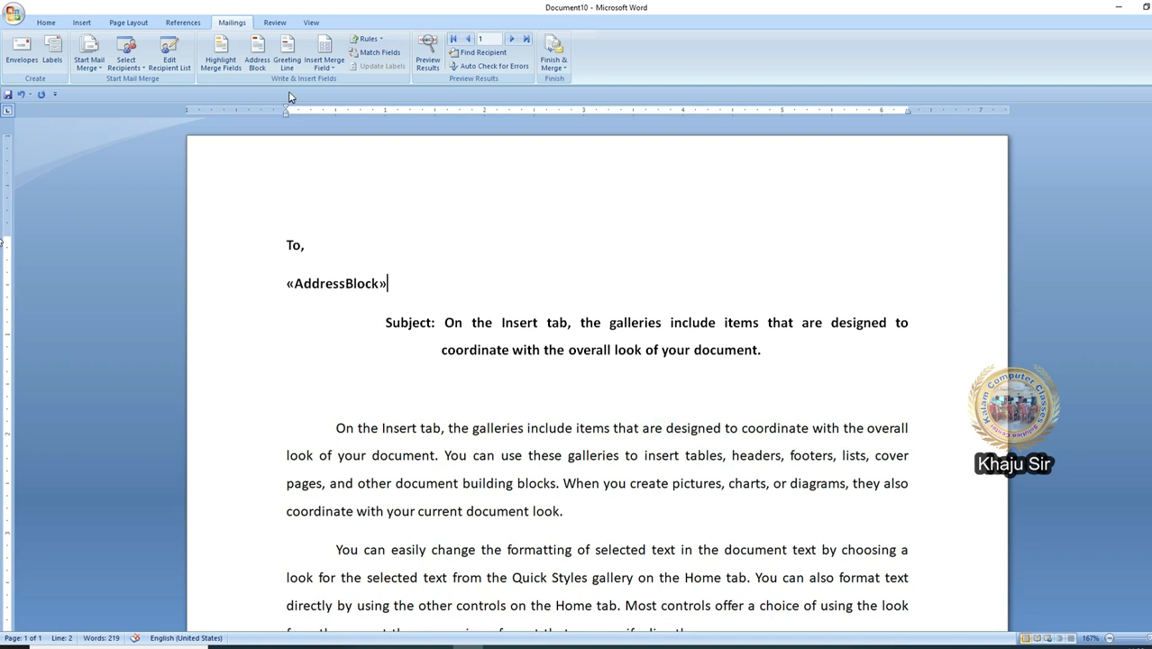
# Step: Insert a Dear greeting line on the empty line below the subject
pyautogui.click(293, 394)
pyautogui.click(289, 54)
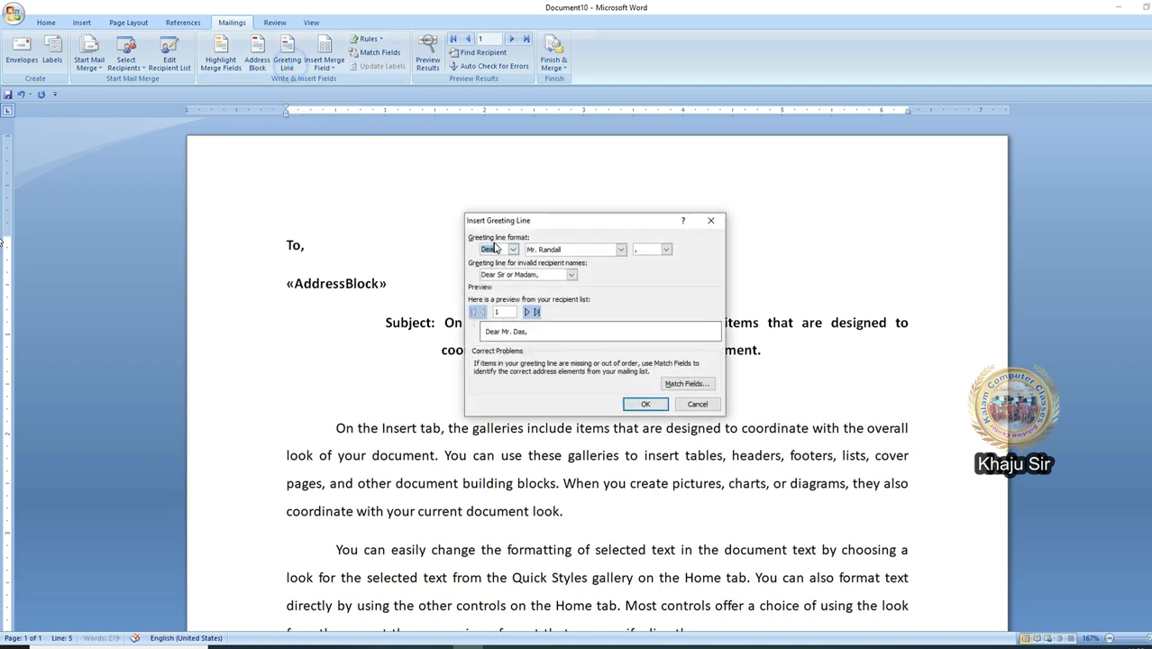
pyautogui.click(645, 404)
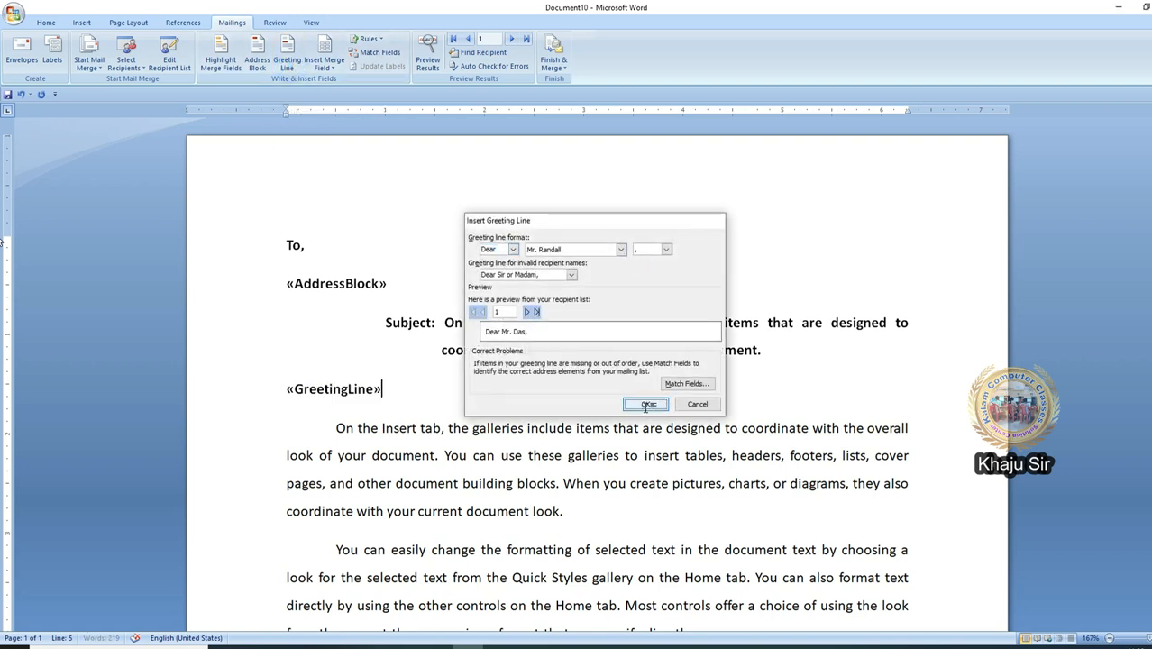
# Step: Browse the Insert Merge Field list twice without inserting any field
pyautogui.click(306, 68)
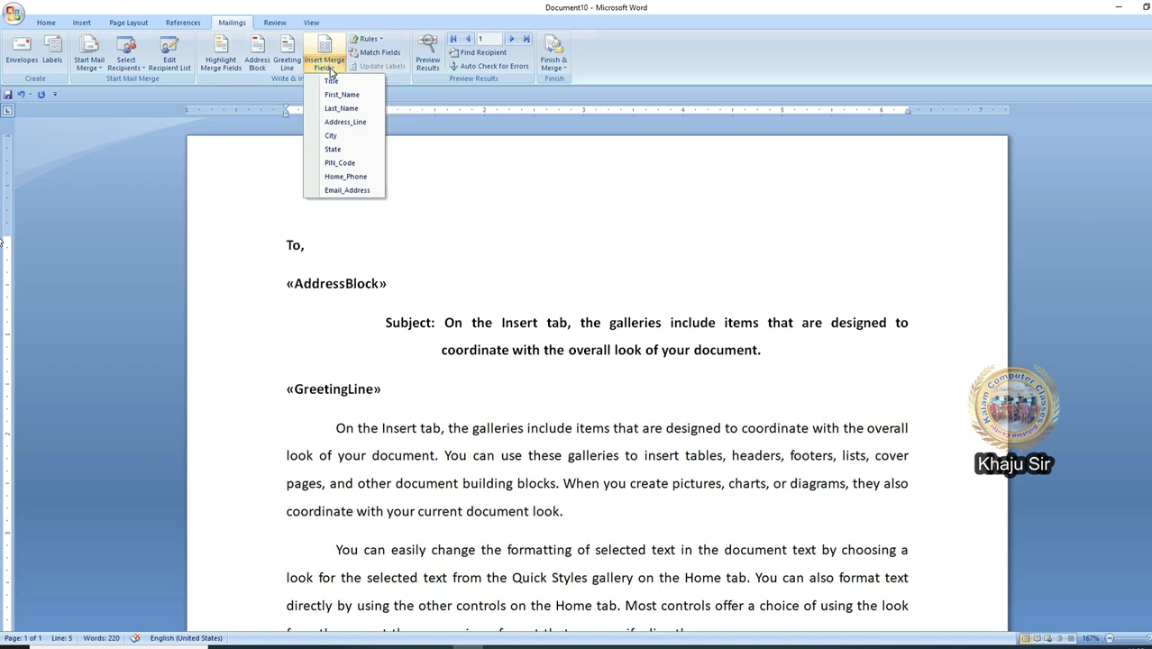
pyautogui.click(703, 492)
pyautogui.click(702, 559)
pyautogui.click(759, 577)
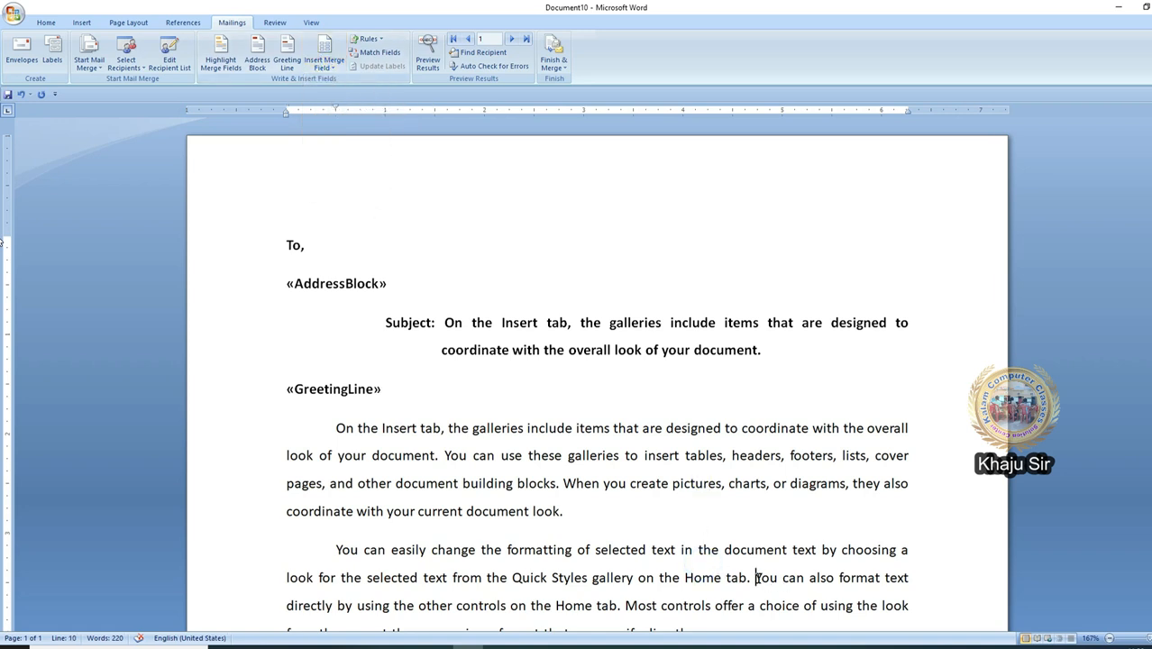
pyautogui.click(324, 61)
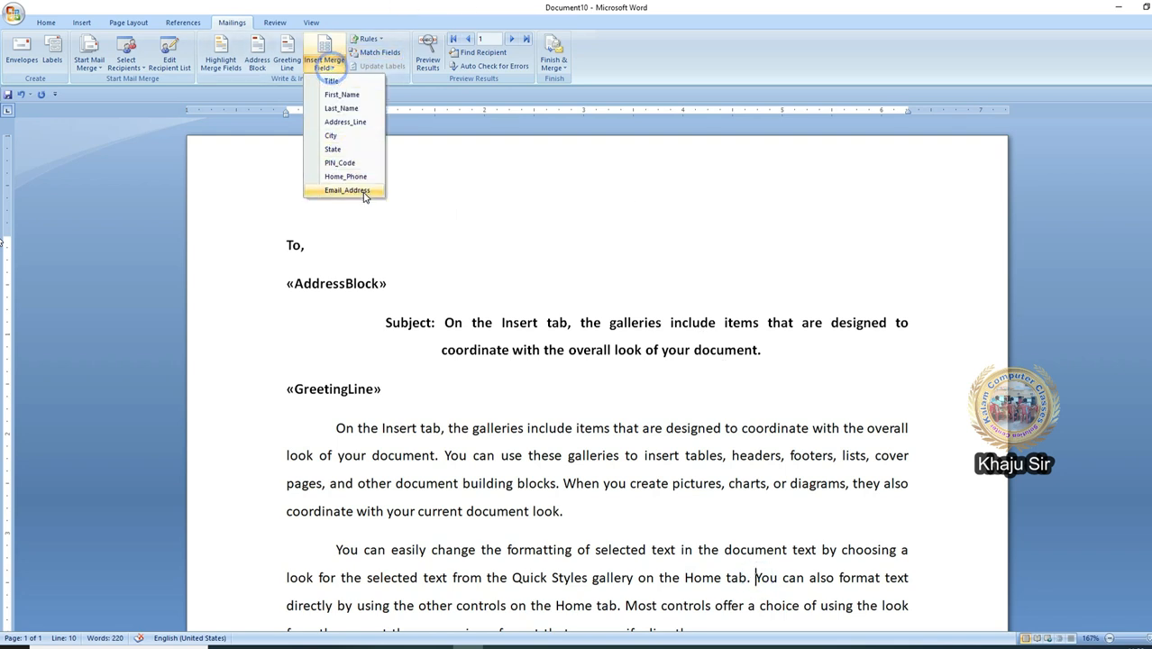
pyautogui.click(398, 281)
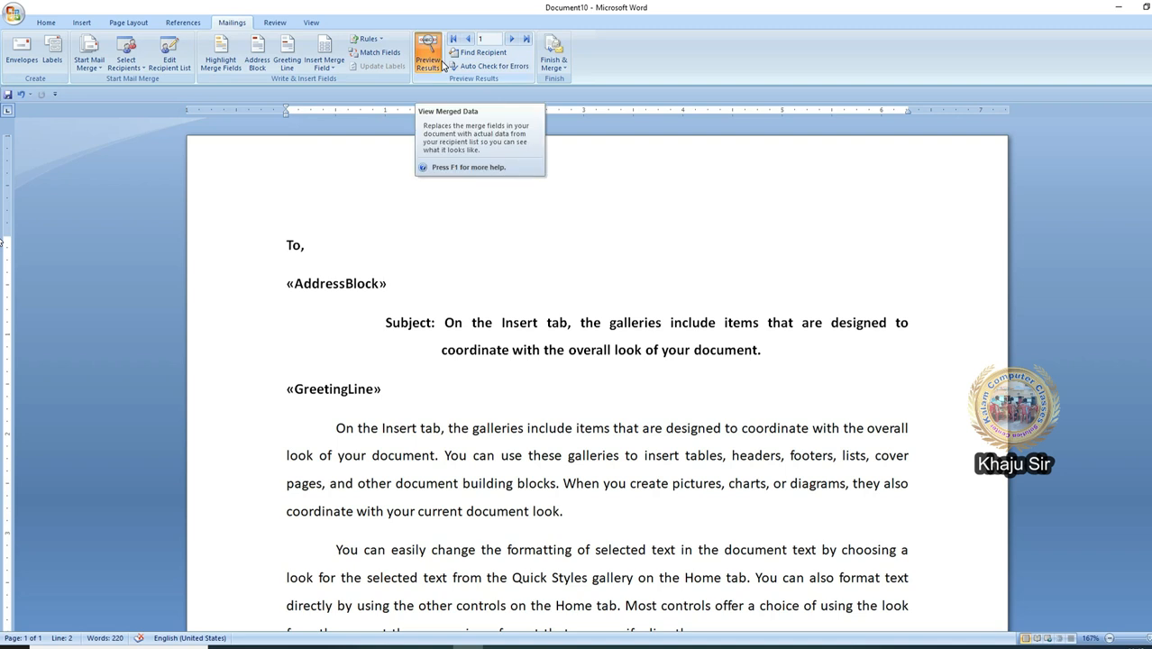
pyautogui.click(441, 63)
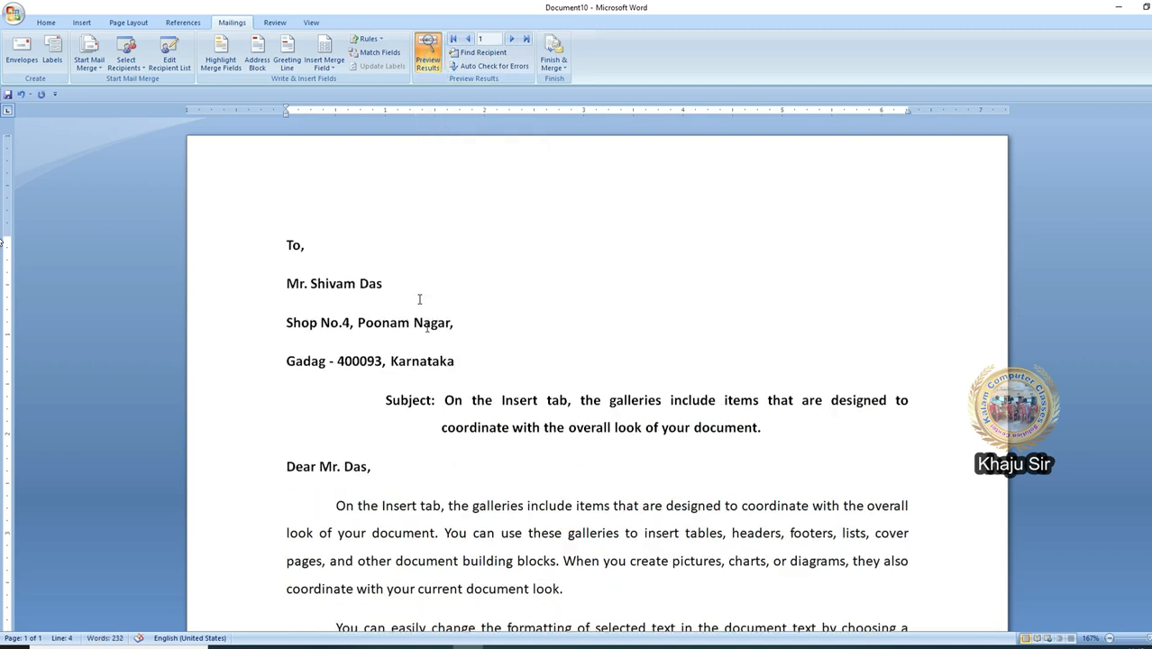
pyautogui.click(511, 39)
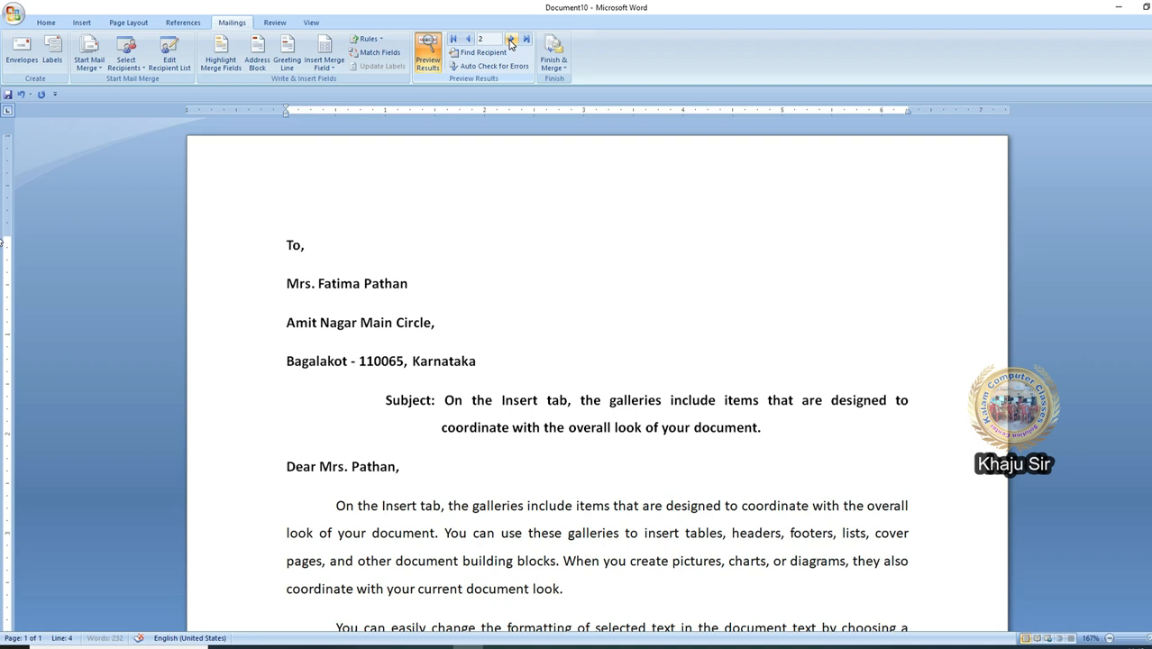
pyautogui.click(511, 40)
pyautogui.click(511, 40)
pyautogui.click(511, 39)
pyautogui.click(511, 39)
pyautogui.click(557, 74)
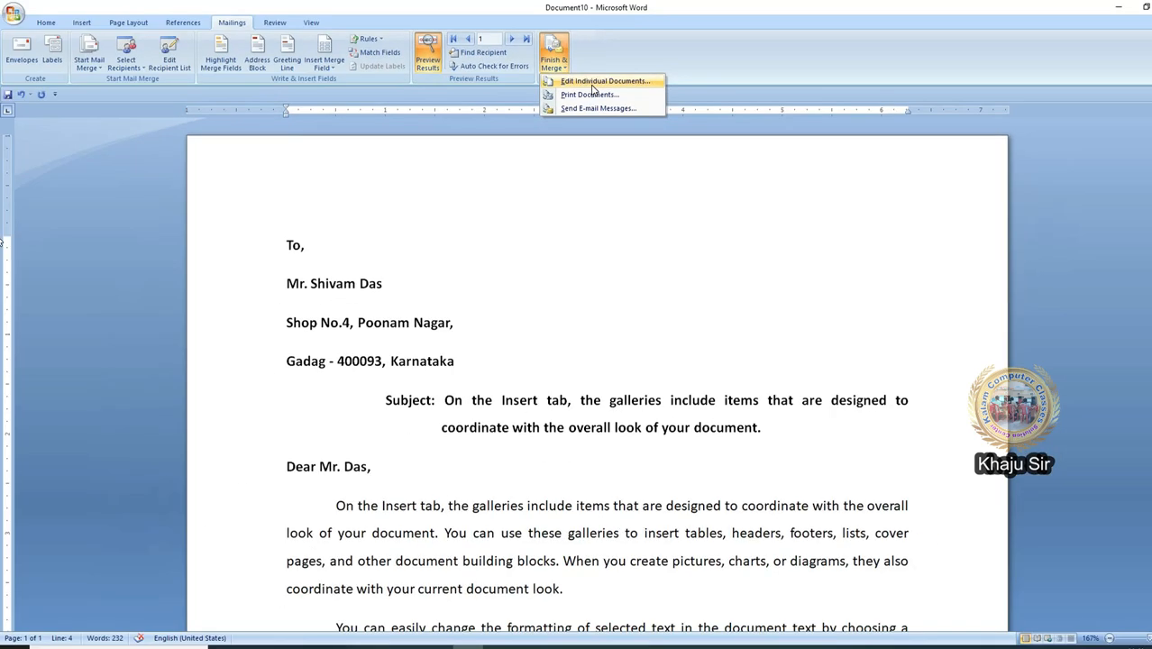
# Step: Merge all records into Letters4, a new seven-letter document, and scroll through the letters
pyautogui.click(593, 83)
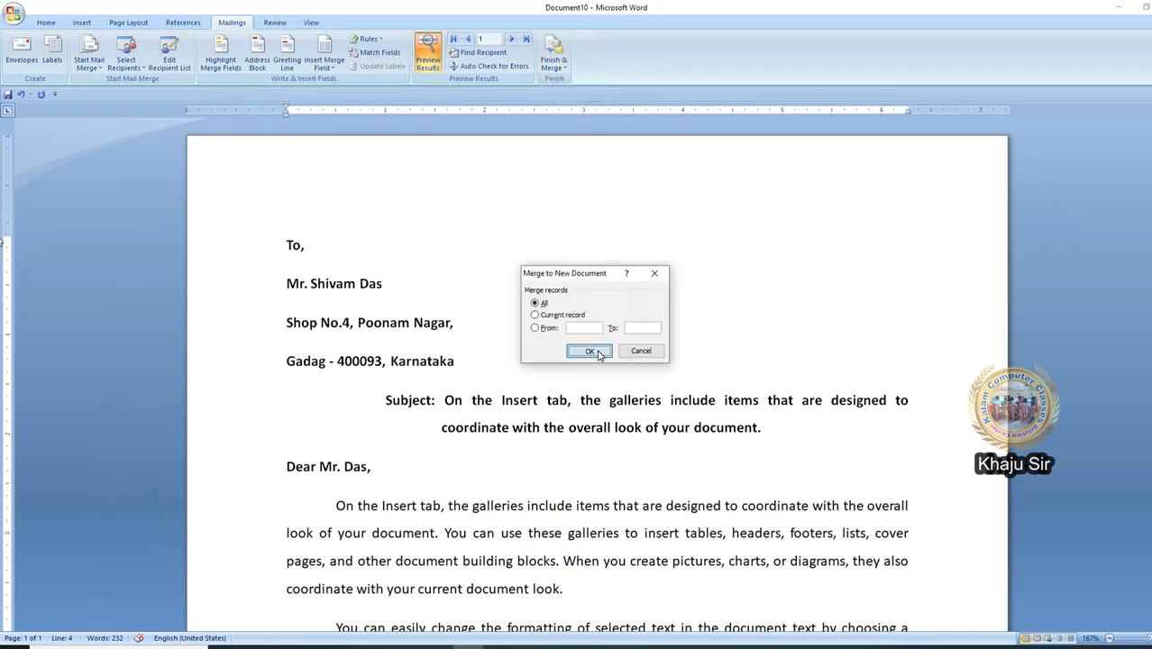
pyautogui.click(592, 351)
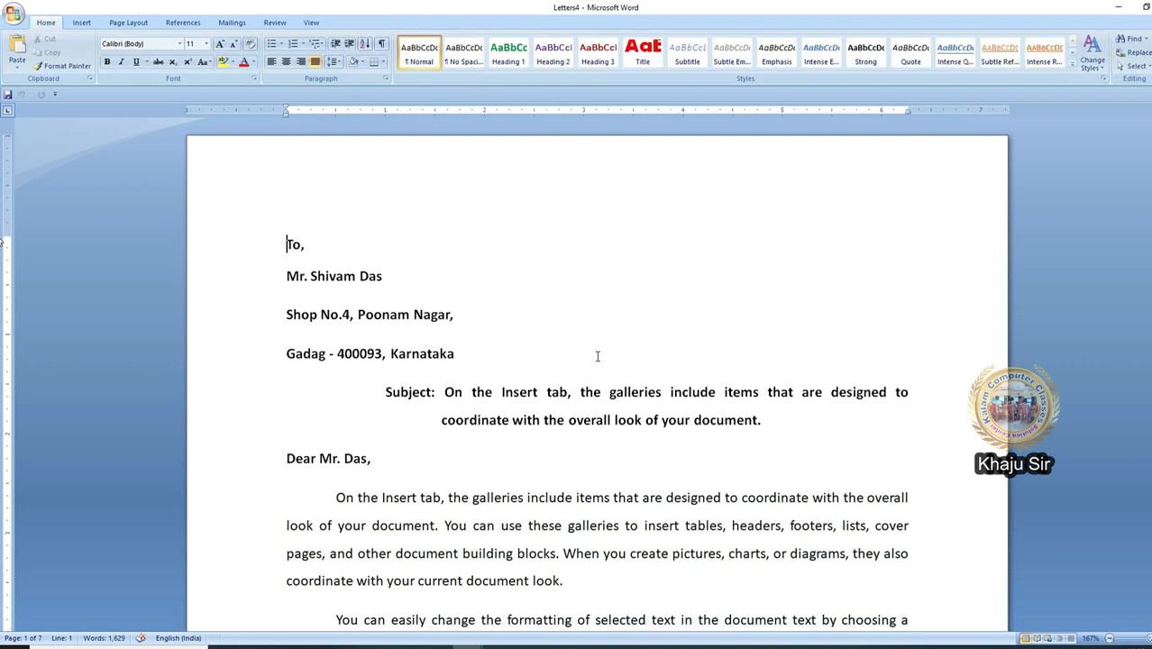
pyautogui.scroll(-15, 596, 356)
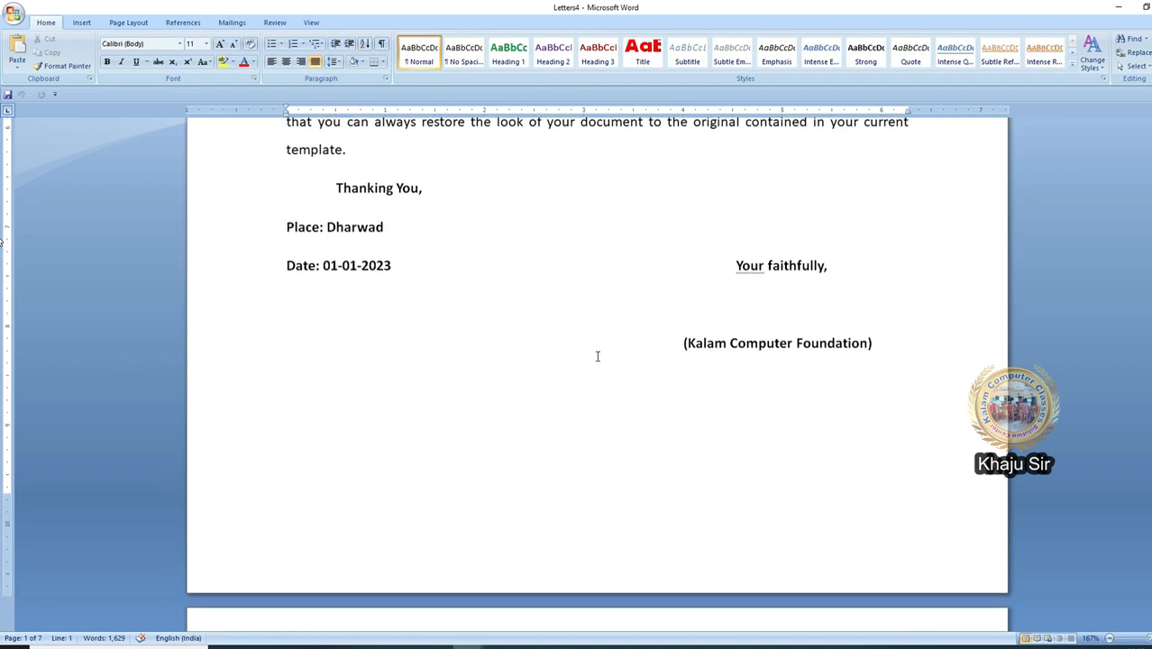
pyautogui.scroll(-15, 597, 356)
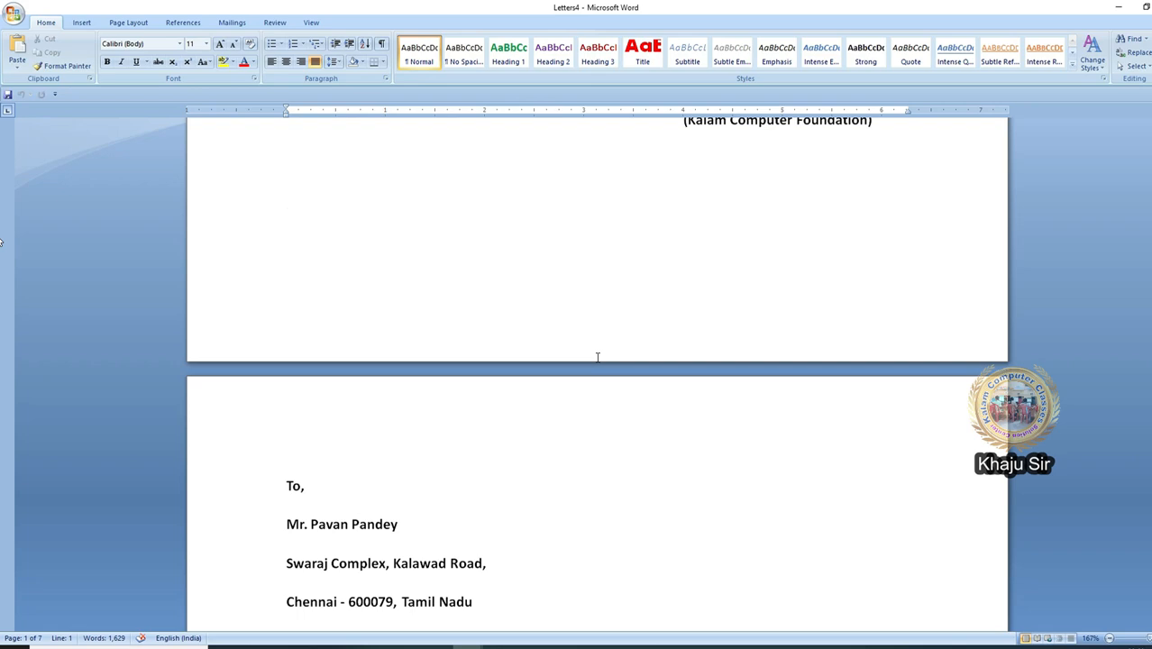
pyautogui.scroll(-10, 597, 357)
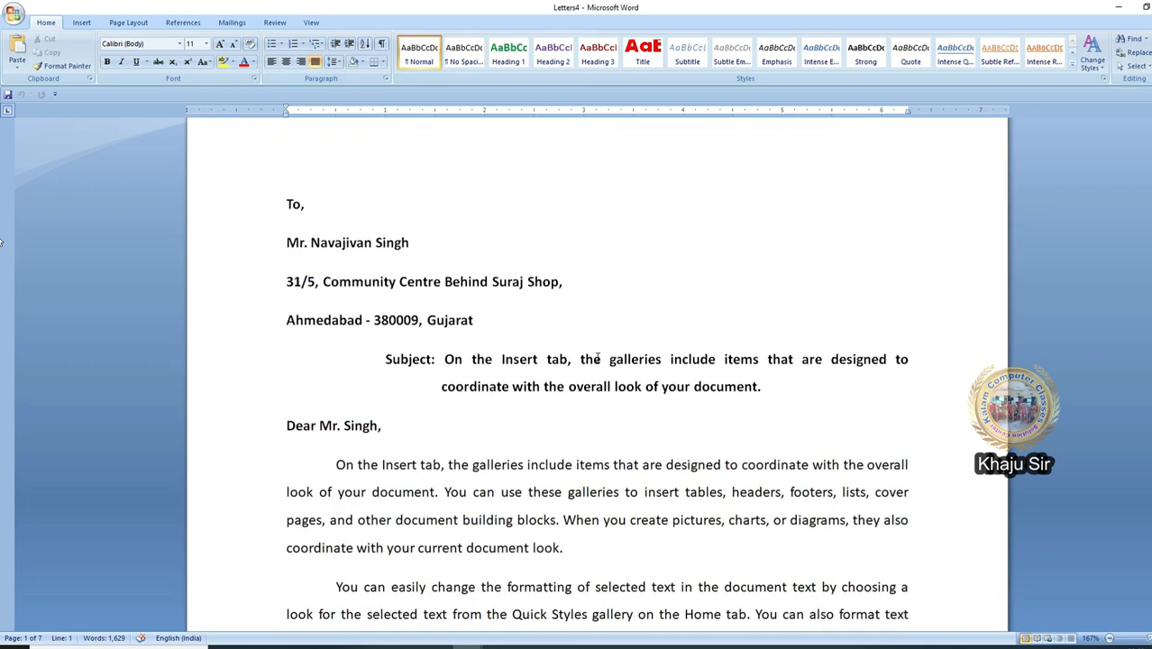
pyautogui.click(502, 244)
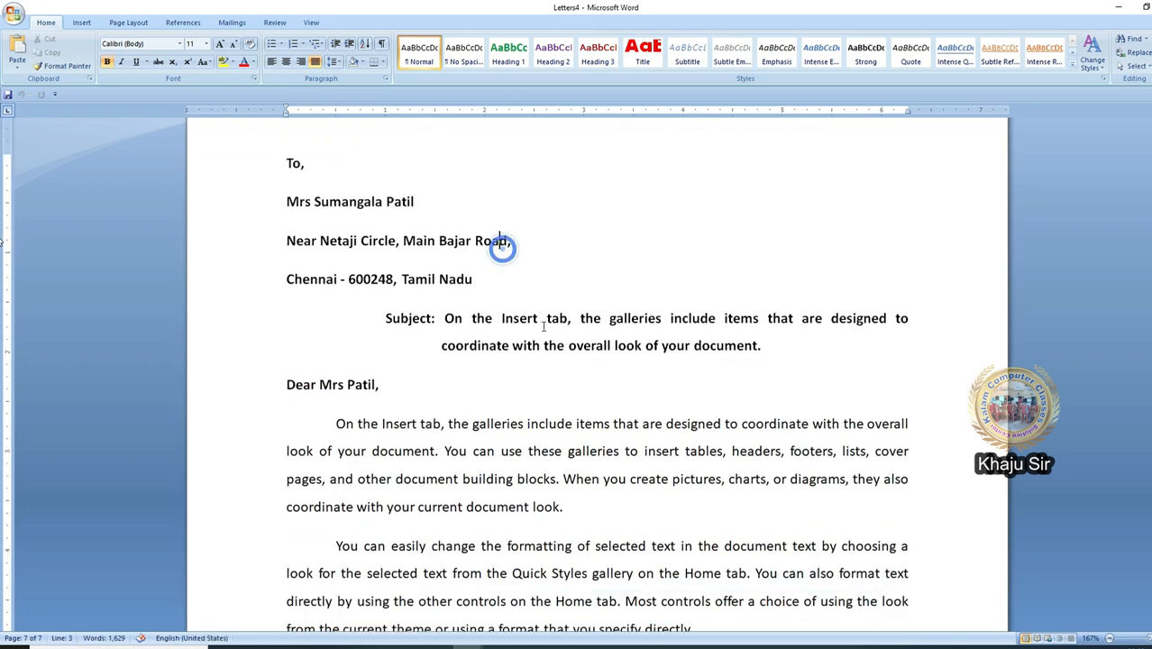
pyautogui.scroll(-6, 544, 327)
pyautogui.moveTo(1150, 537); pyautogui.dragTo(1151, 127)
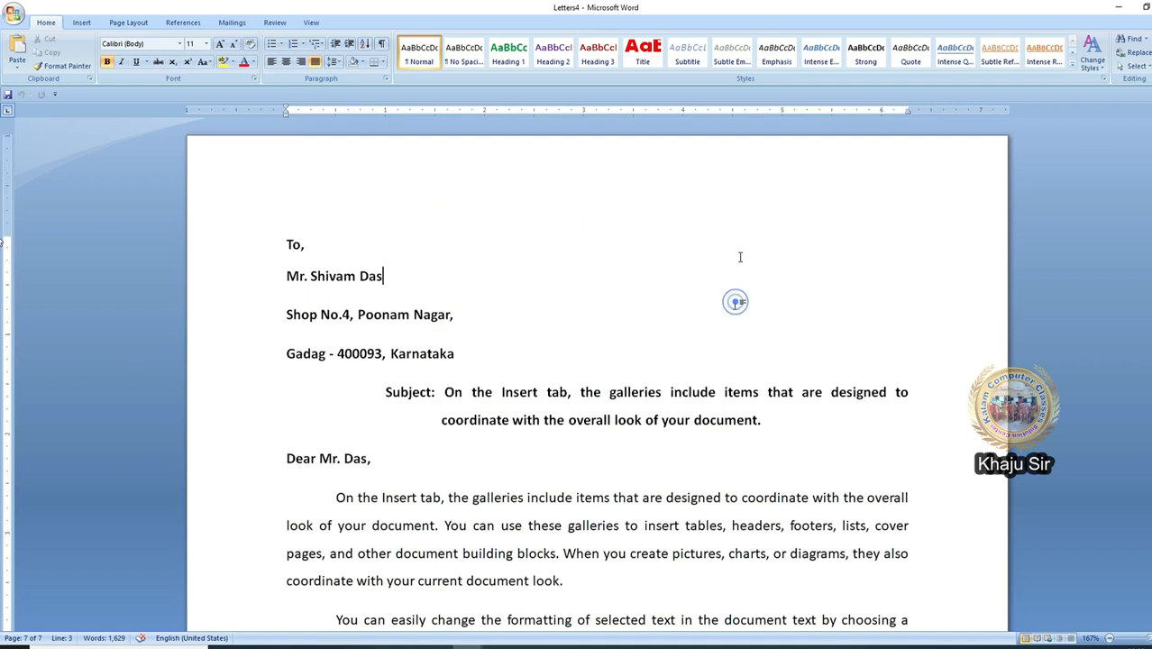
pyautogui.click(232, 23)
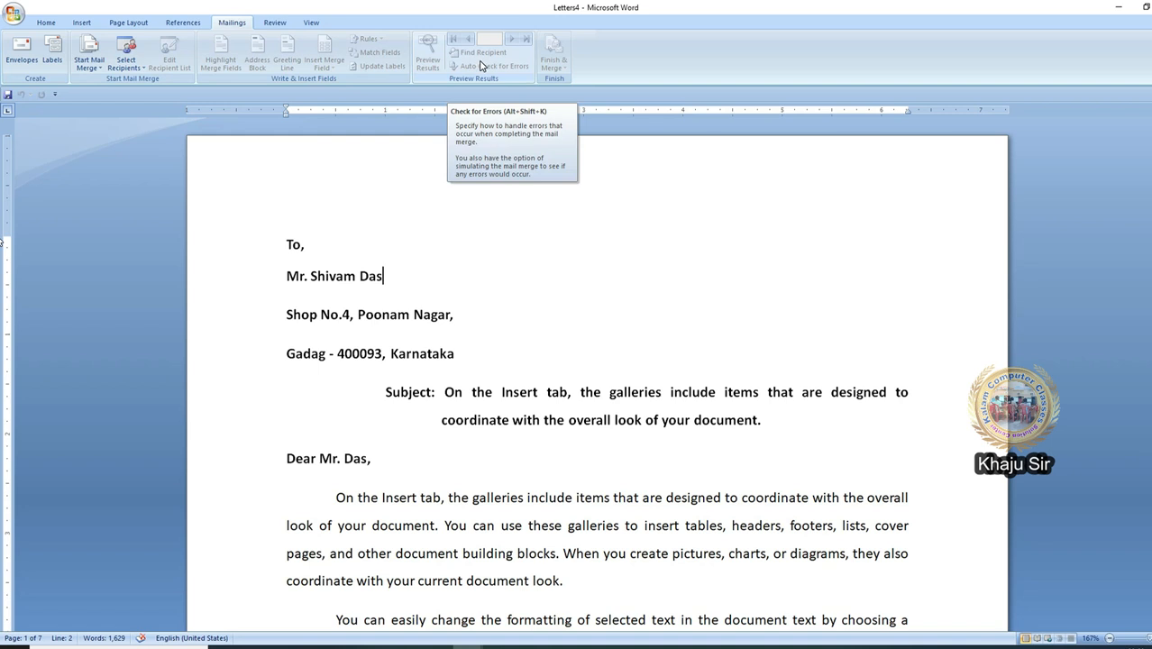
# Step: Create a new blank document and start an envelope merge with Size 10 envelopes
pyautogui.click(14, 16)
pyautogui.click(22, 40)
pyautogui.doubleClick(389, 147)
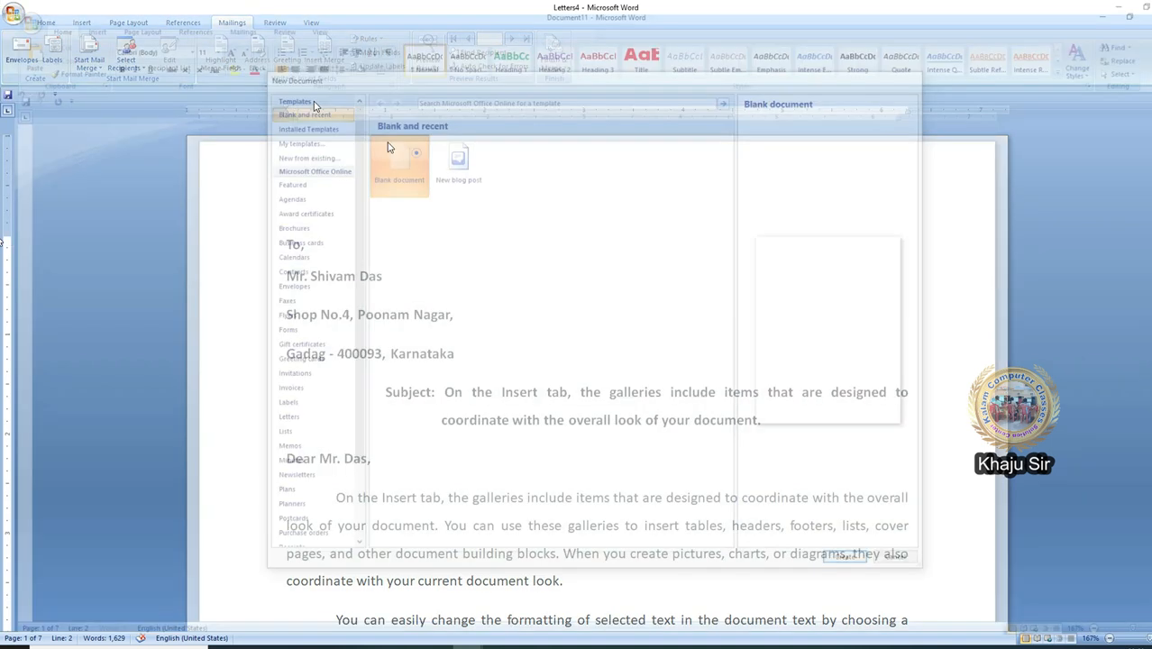
pyautogui.click(90, 70)
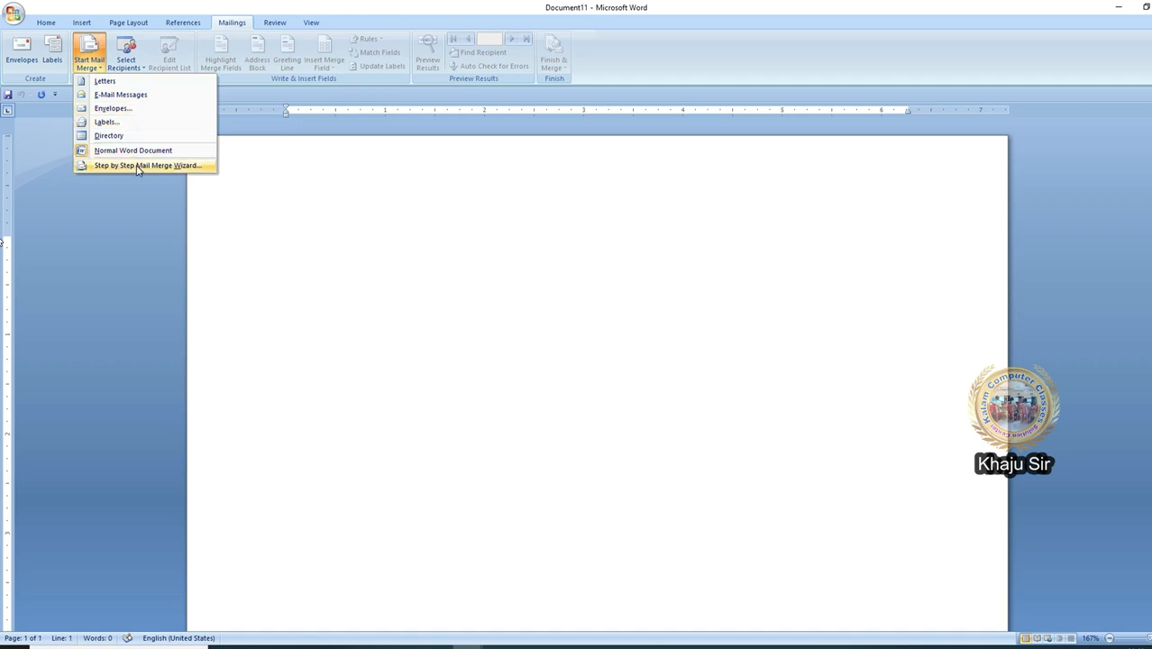
pyautogui.click(124, 113)
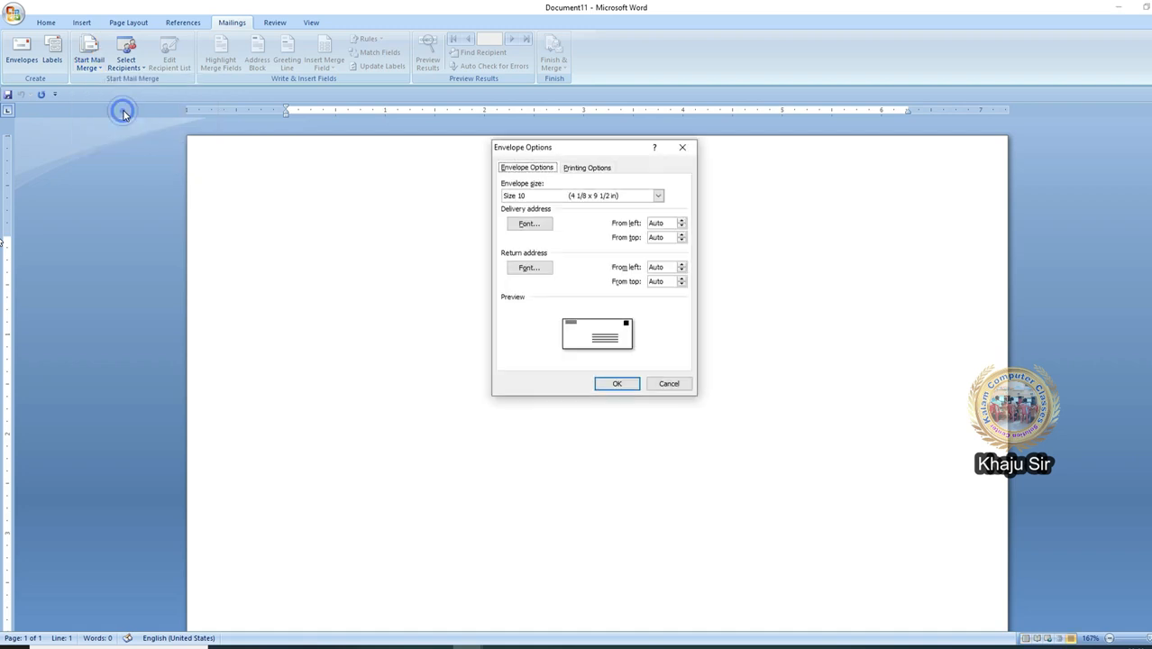
pyautogui.click(617, 384)
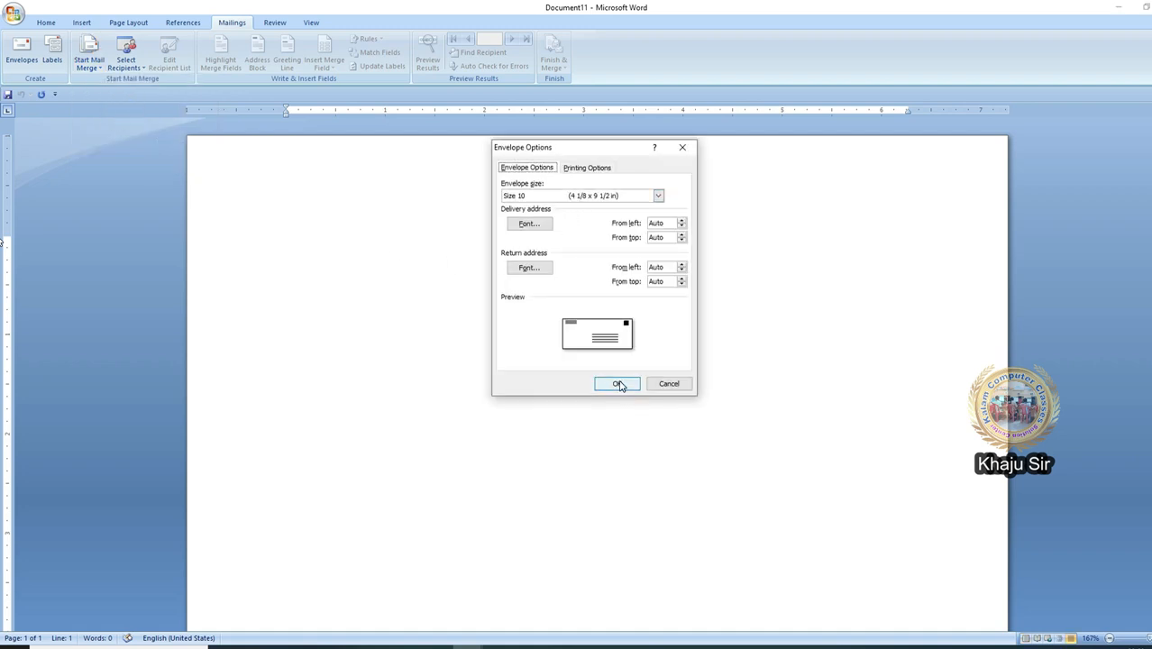
# Step: Attach the existing Kalam Foundation List as the envelope recipients
pyautogui.click(126, 65)
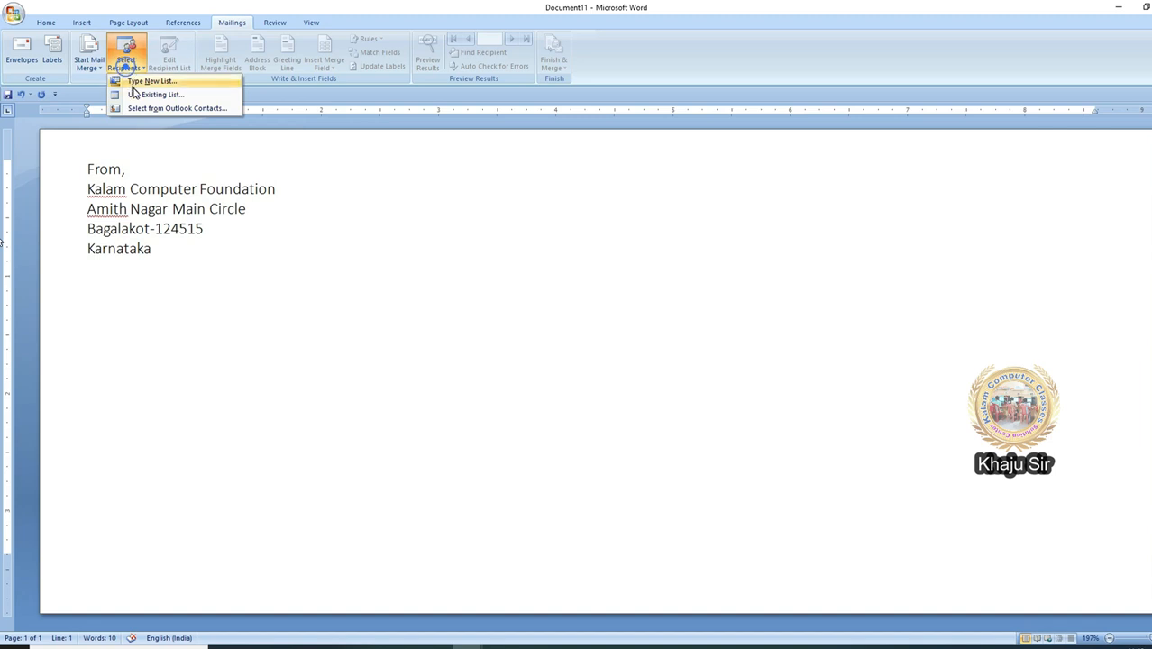
pyautogui.click(135, 92)
pyautogui.doubleClick(631, 304)
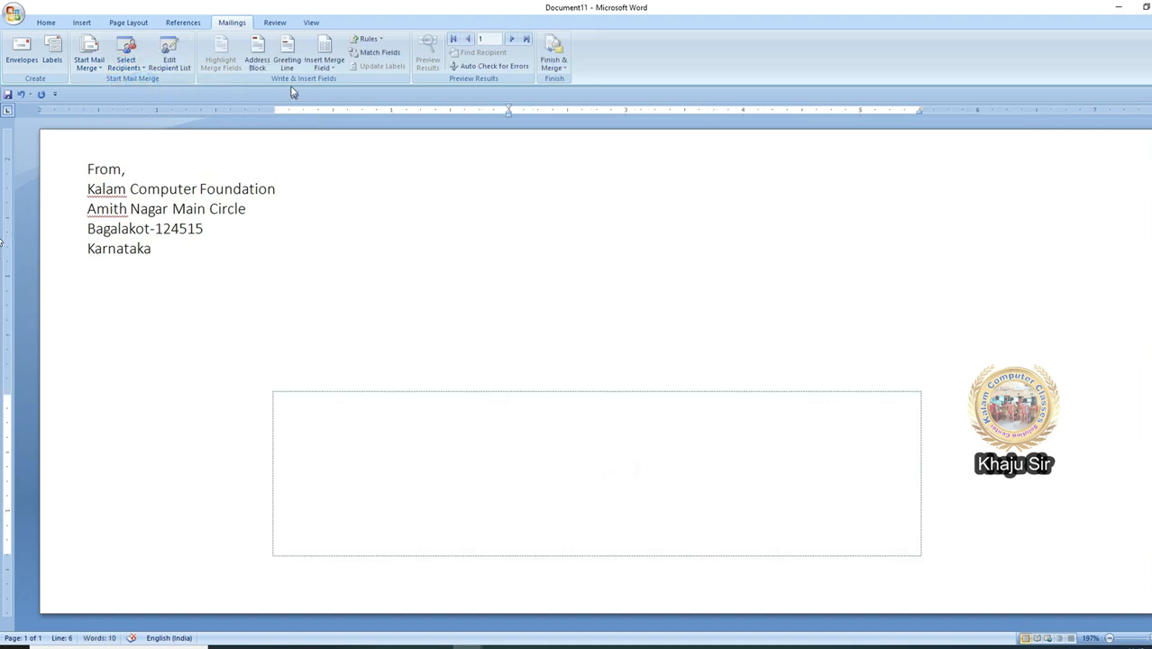
# Step: Insert a Mr. Josh Randall Jr. address block with matched fields and preview the first recipient's address
pyautogui.click(257, 58)
pyautogui.click(415, 275)
pyautogui.click(413, 291)
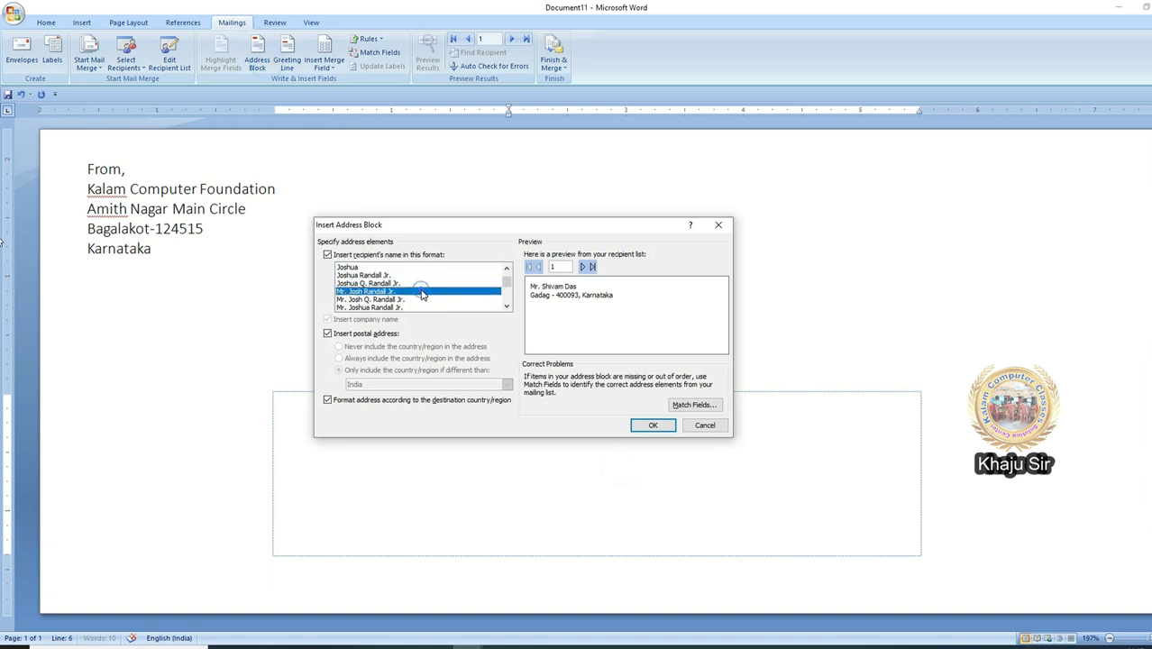
pyautogui.click(694, 404)
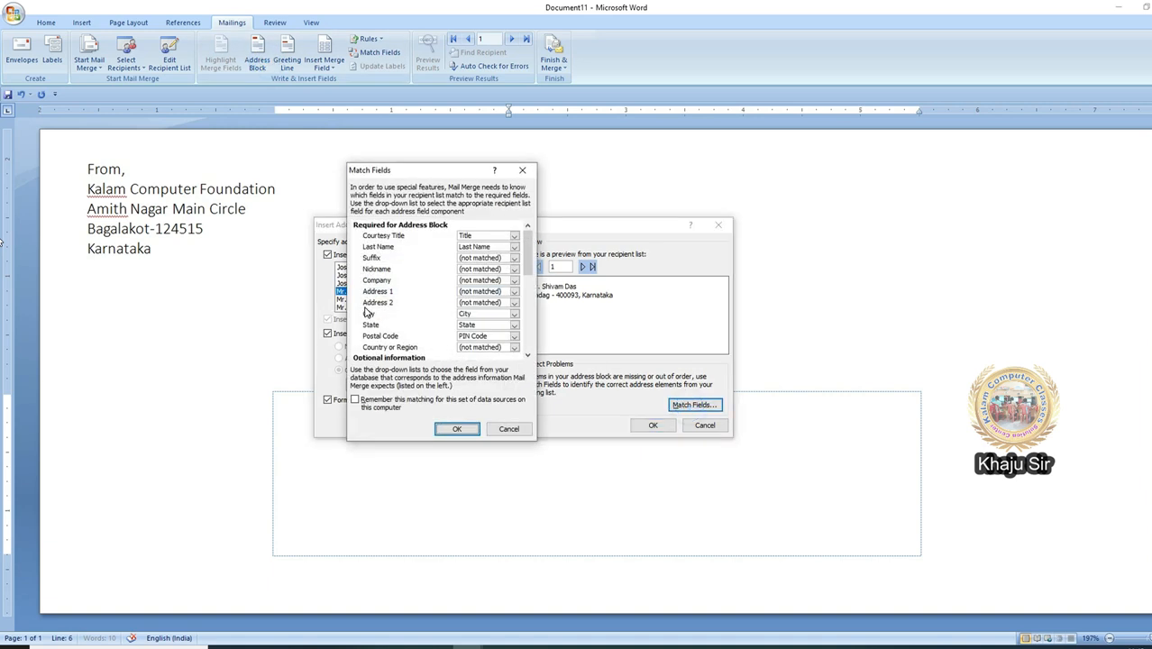
pyautogui.click(456, 428)
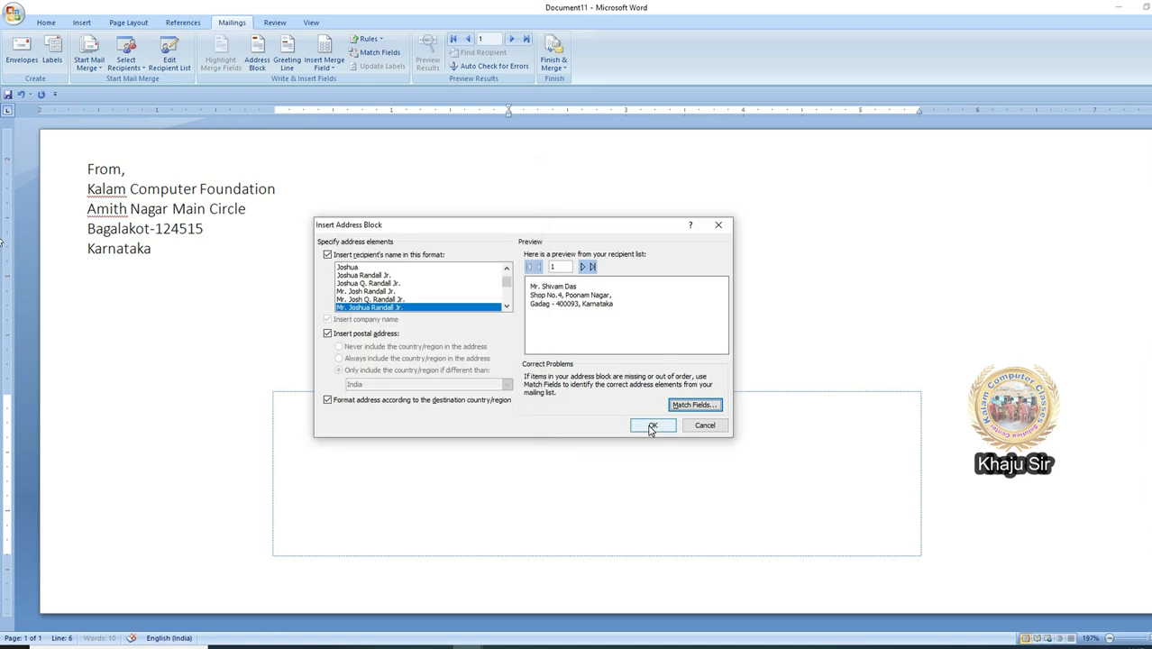
pyautogui.click(650, 426)
pyautogui.click(428, 54)
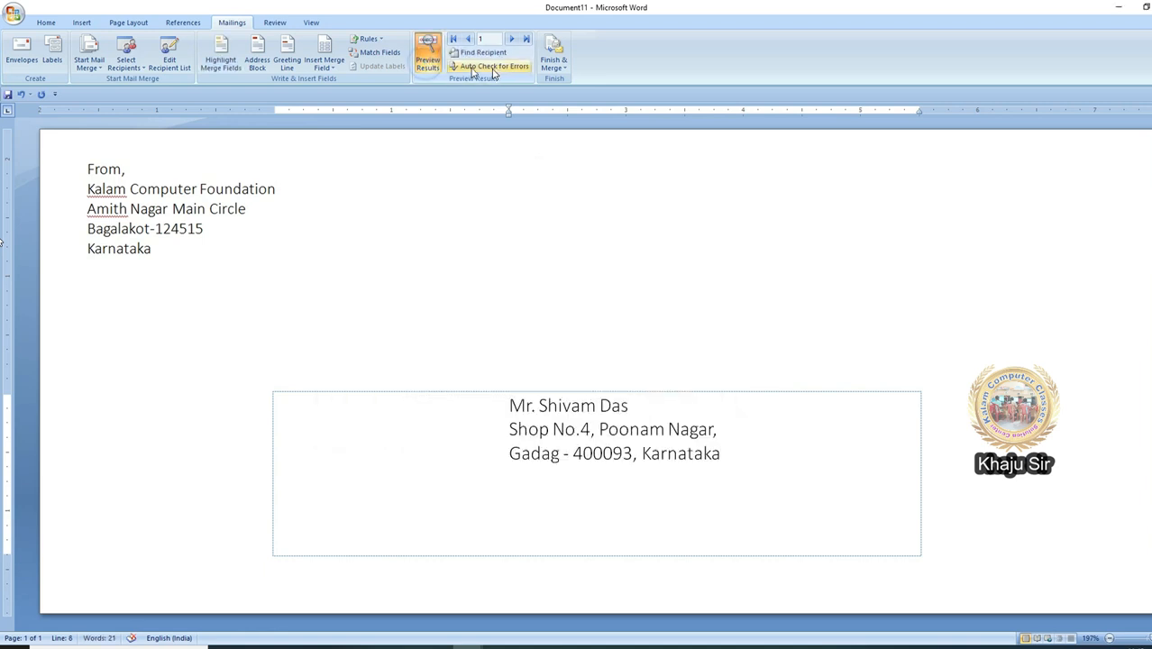
pyautogui.click(549, 69)
# Step: Merge all records into Envelopes5, a new envelope document, and scroll through the envelopes
pyautogui.click(568, 81)
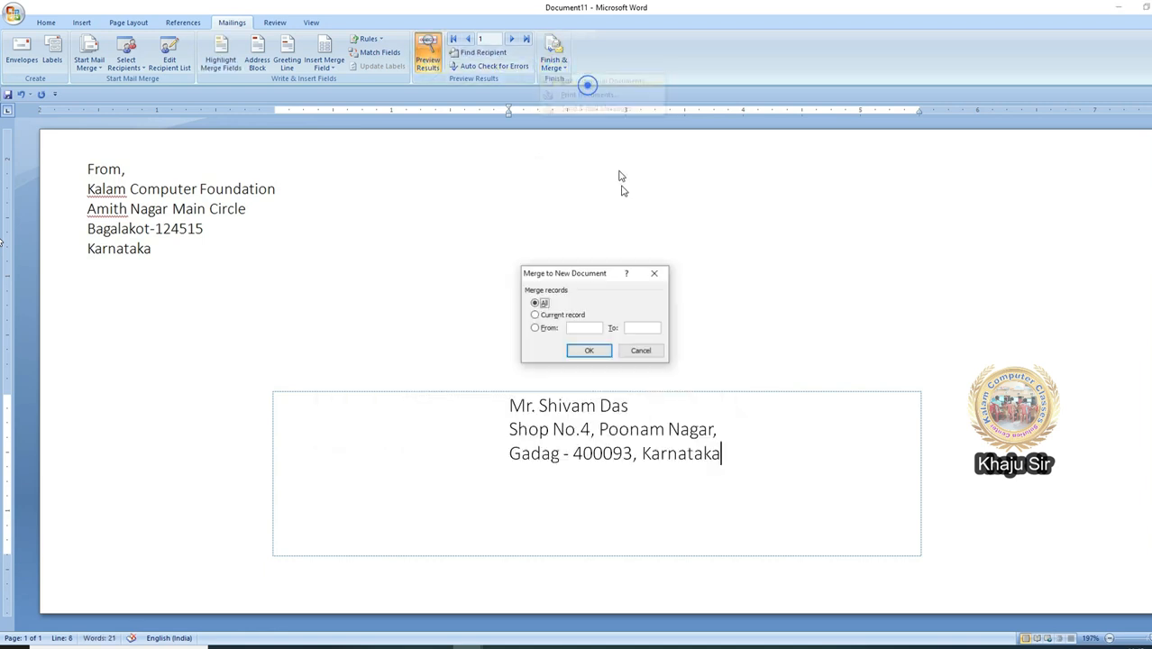
pyautogui.click(591, 353)
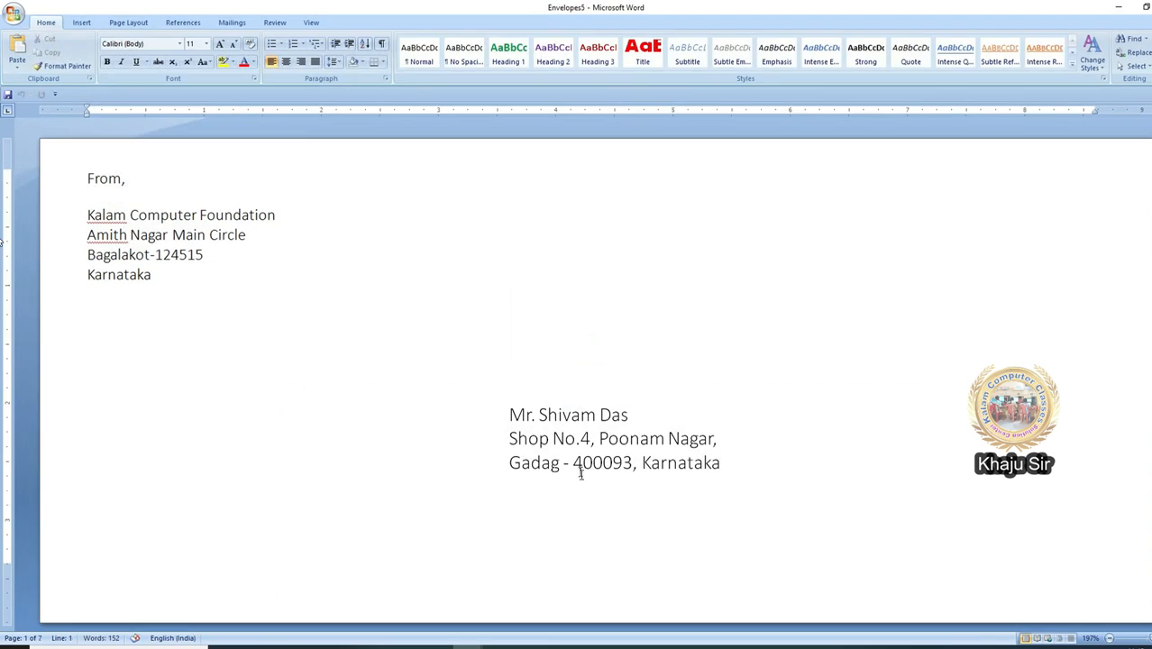
pyautogui.scroll(-5, 588, 523)
pyautogui.scroll(-15, 583, 509)
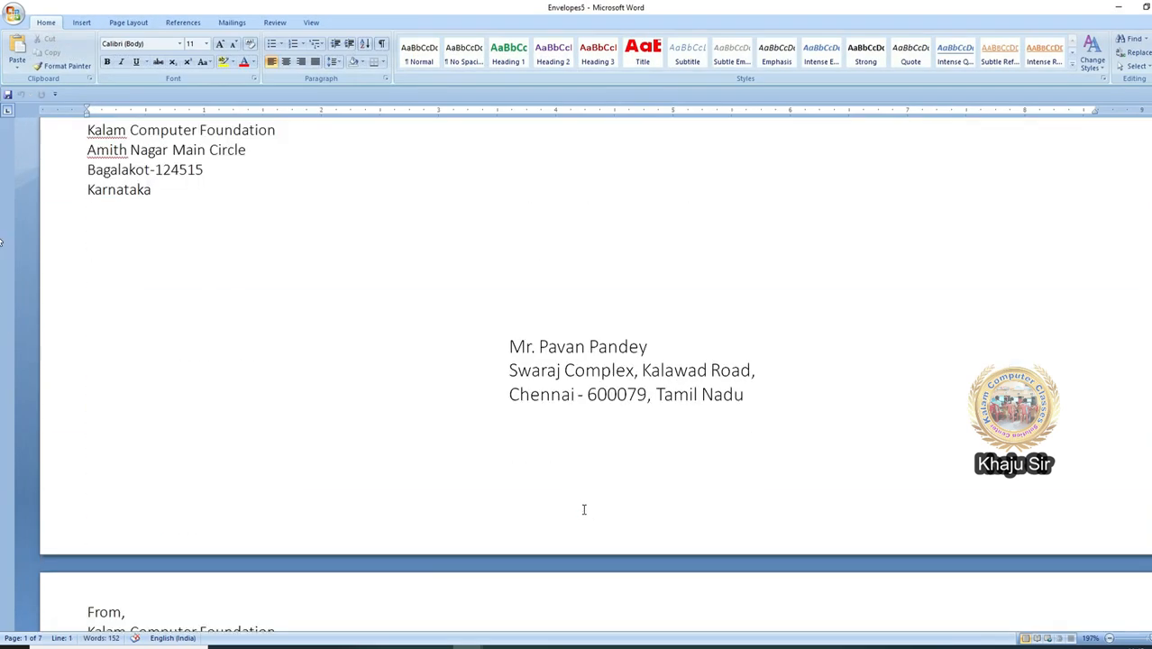
pyautogui.scroll(-12, 583, 509)
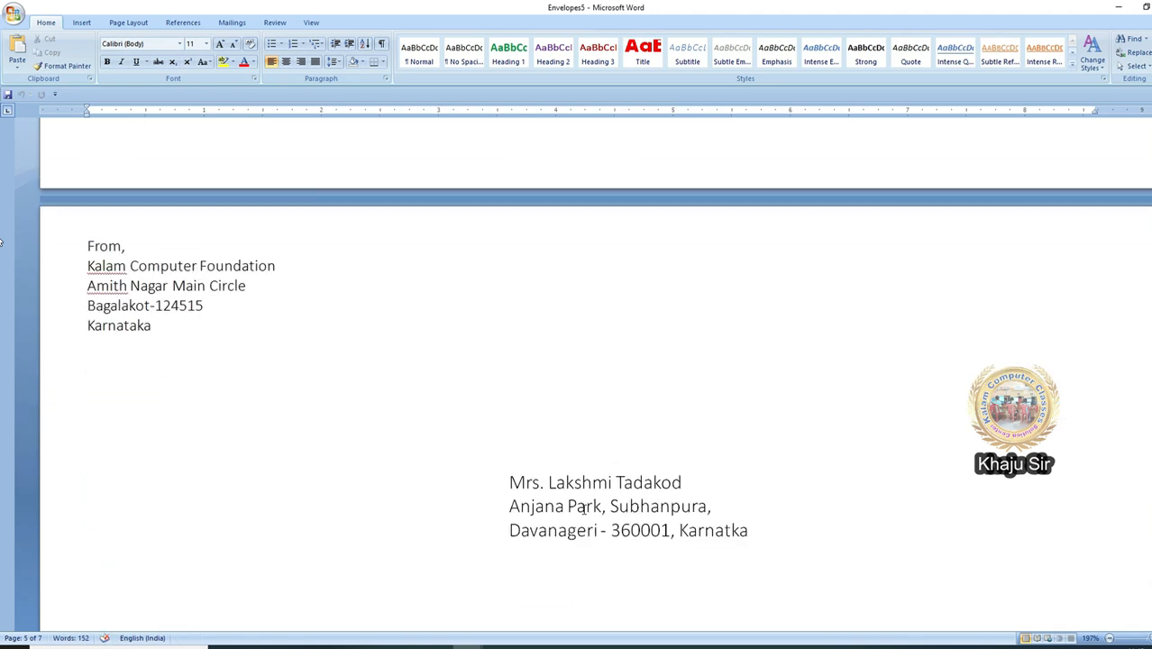
pyautogui.scroll(-5, 582, 511)
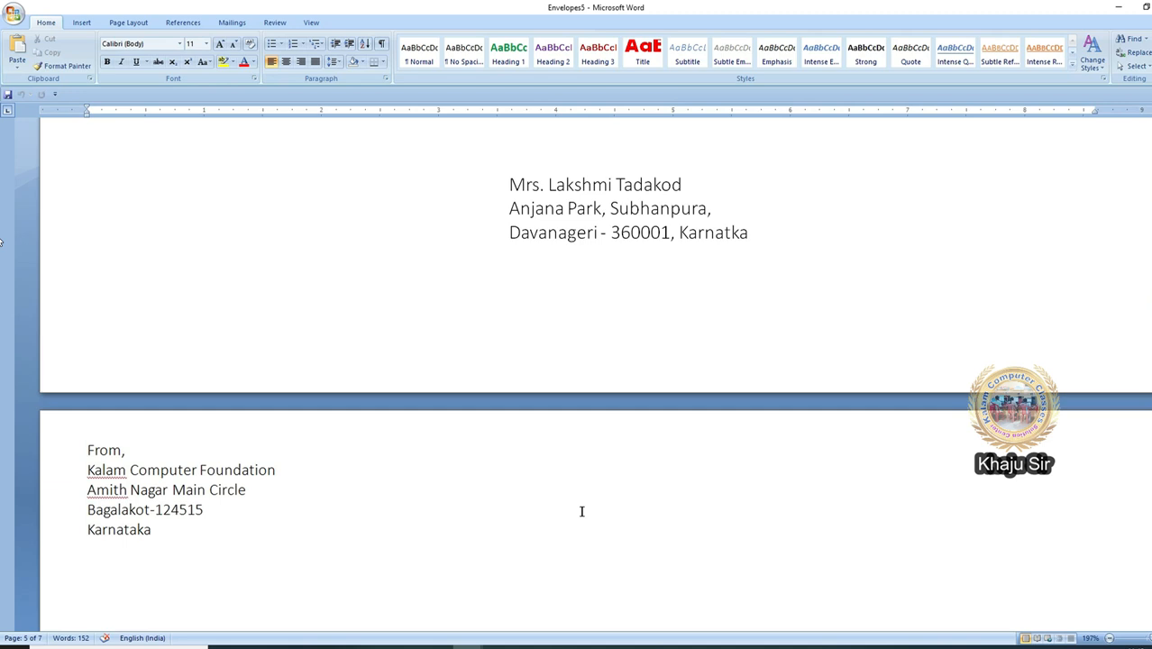
pyautogui.click(232, 22)
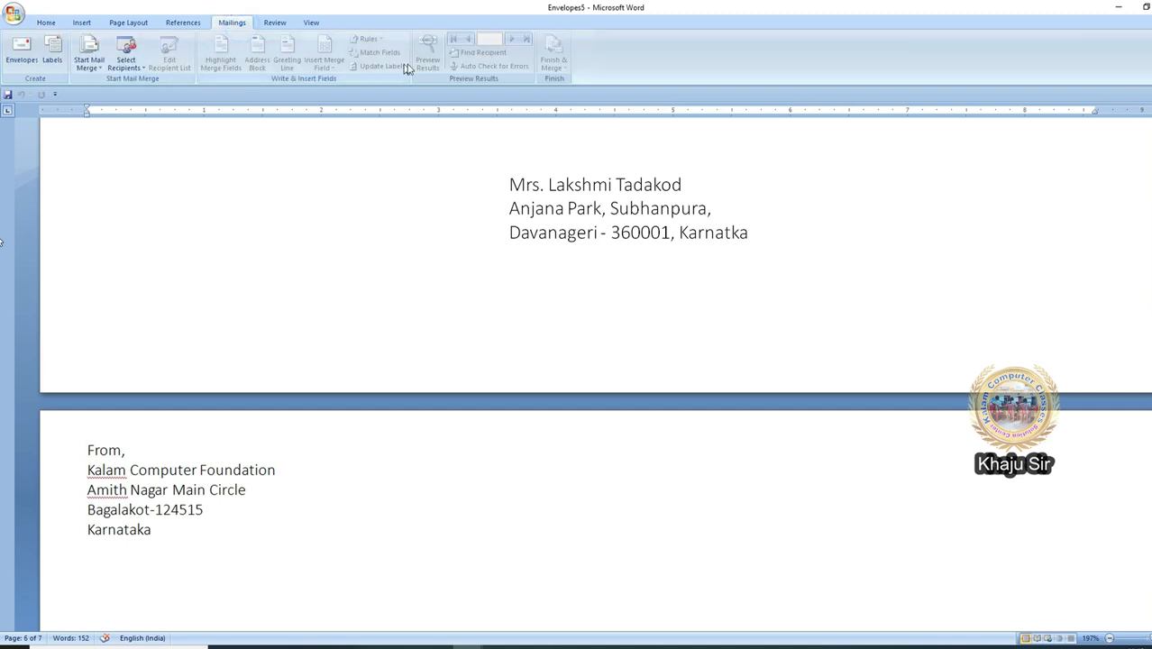
# Step: Close Envelopes5 without saving and begin a new document
pyautogui.doubleClick(3, 4)
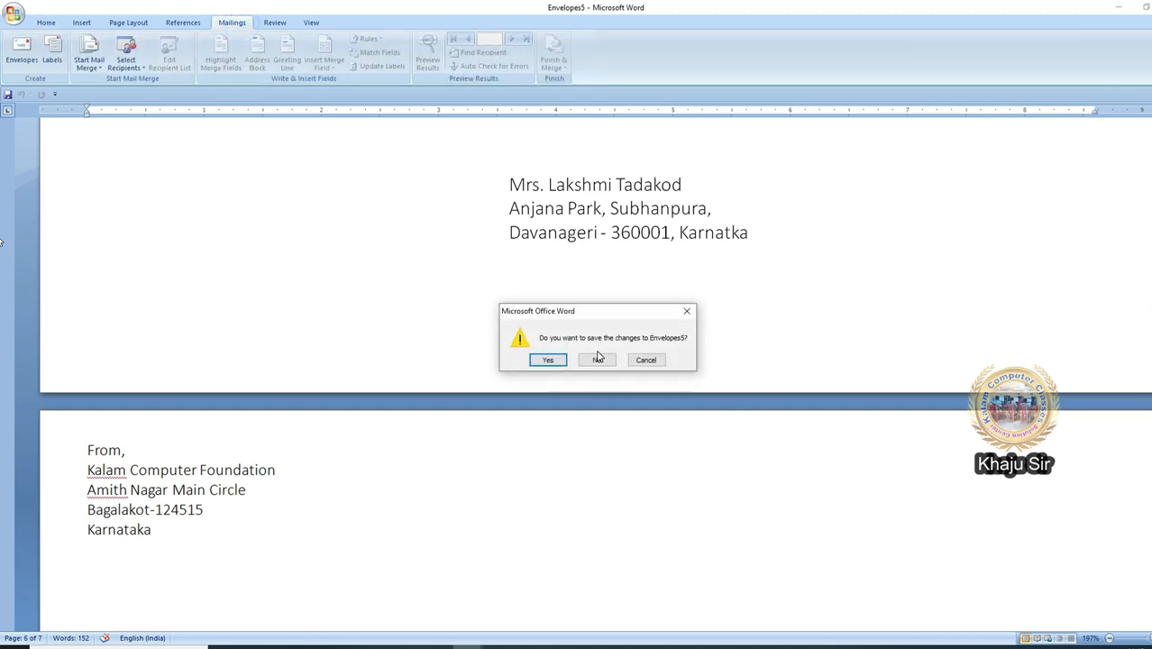
pyautogui.click(597, 361)
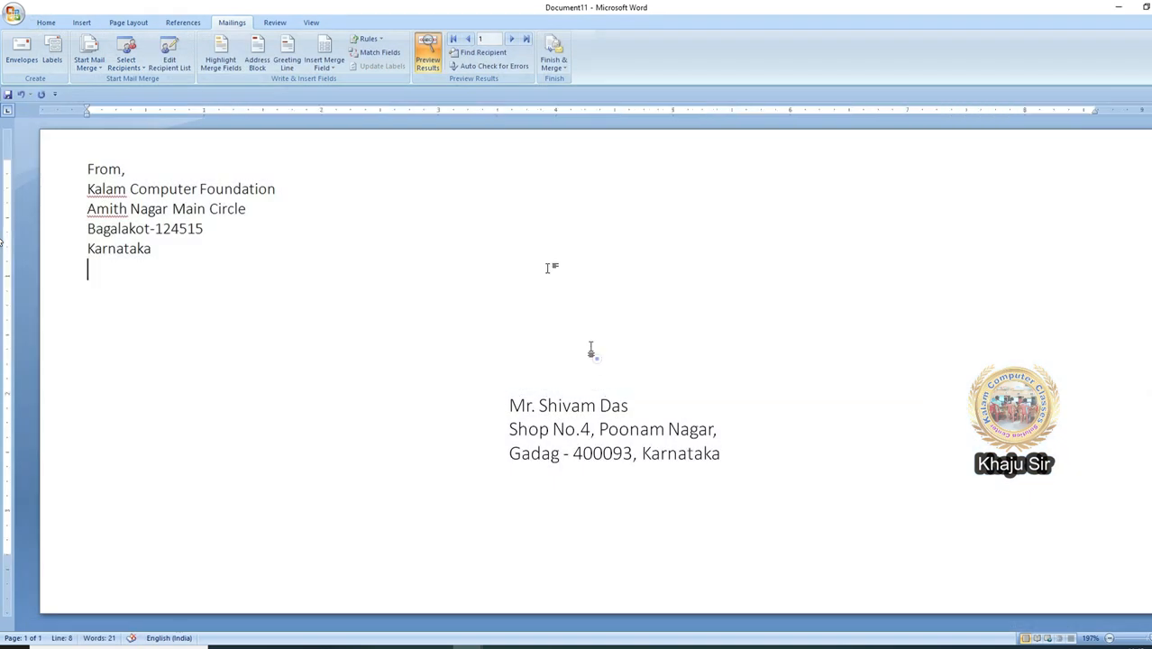
pyautogui.click(13, 16)
# Step: Make a new blank document a labels merge using 30-per-page address labels
pyautogui.click(35, 42)
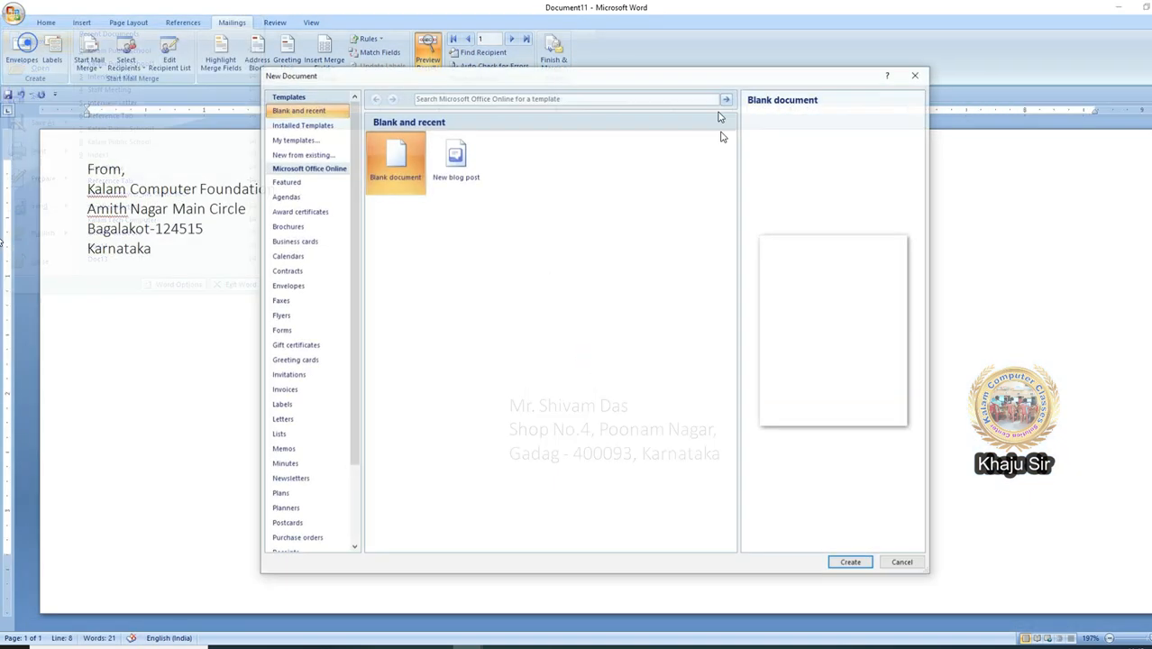
pyautogui.doubleClick(383, 151)
pyautogui.click(232, 22)
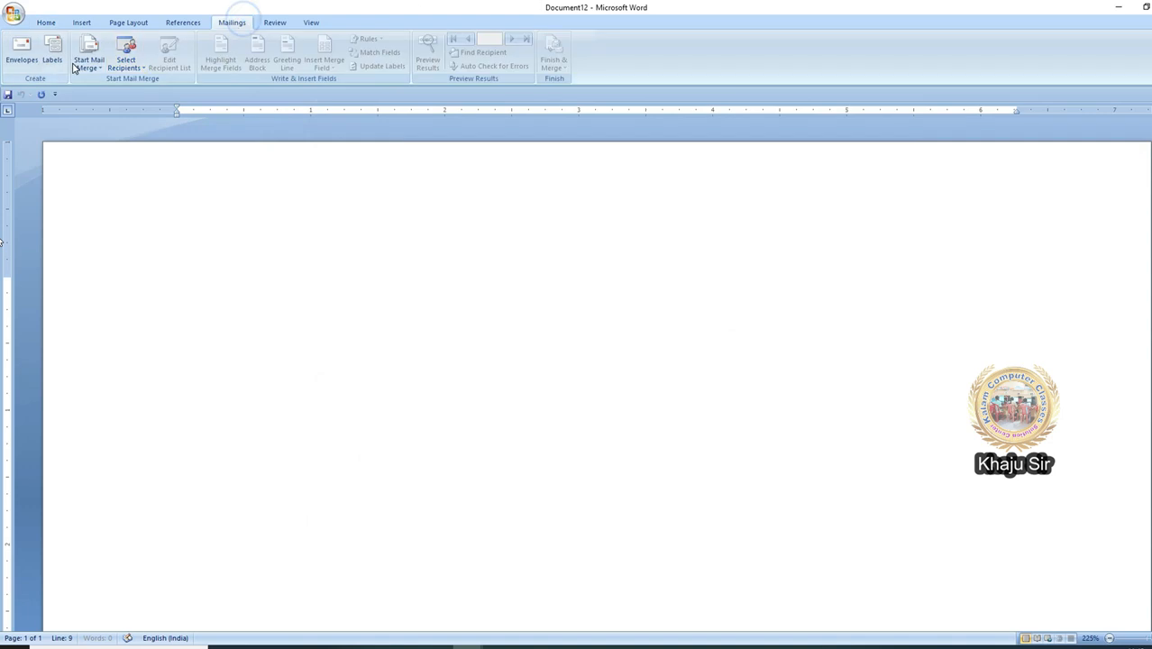
pyautogui.click(88, 63)
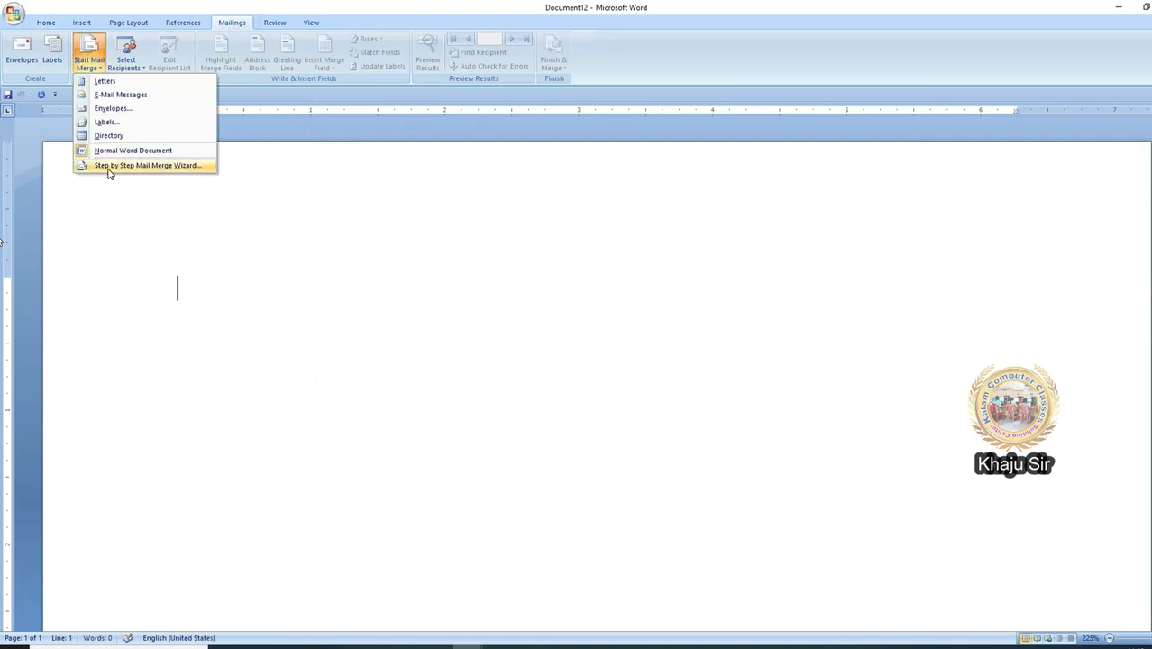
pyautogui.click(128, 121)
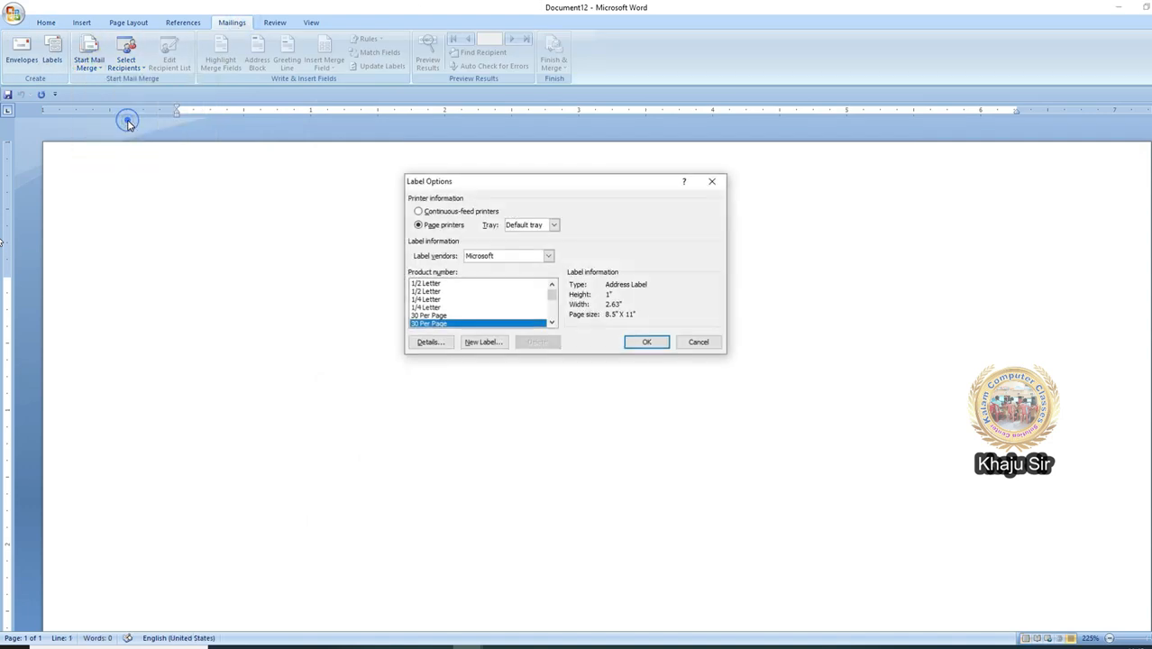
pyautogui.click(444, 324)
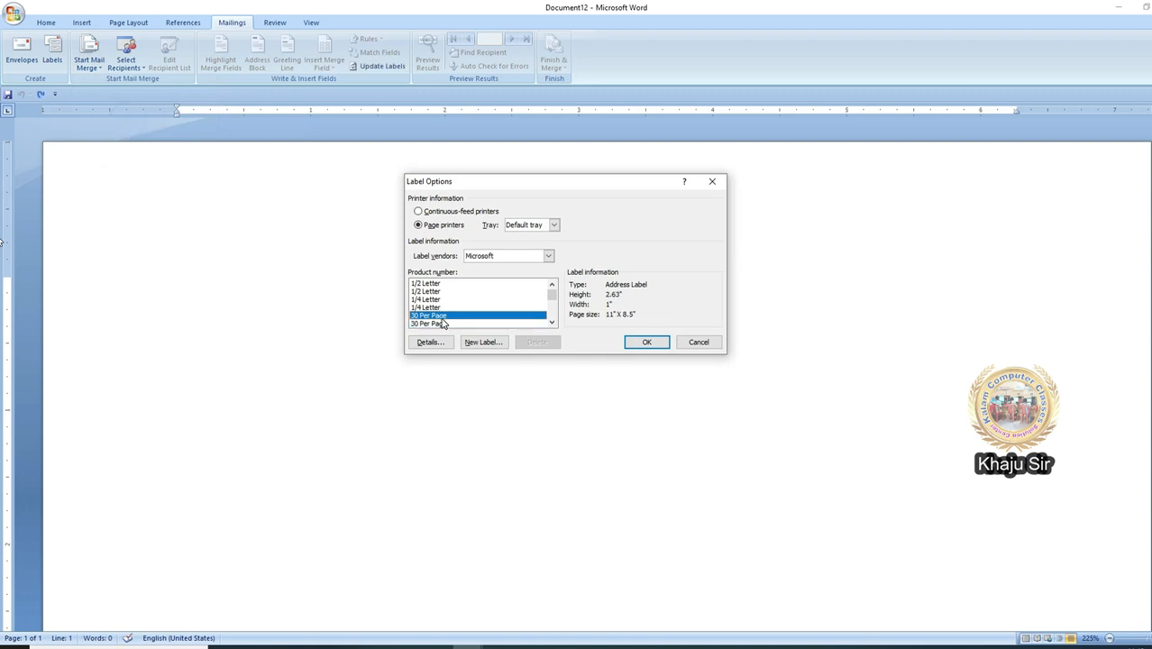
pyautogui.click(651, 343)
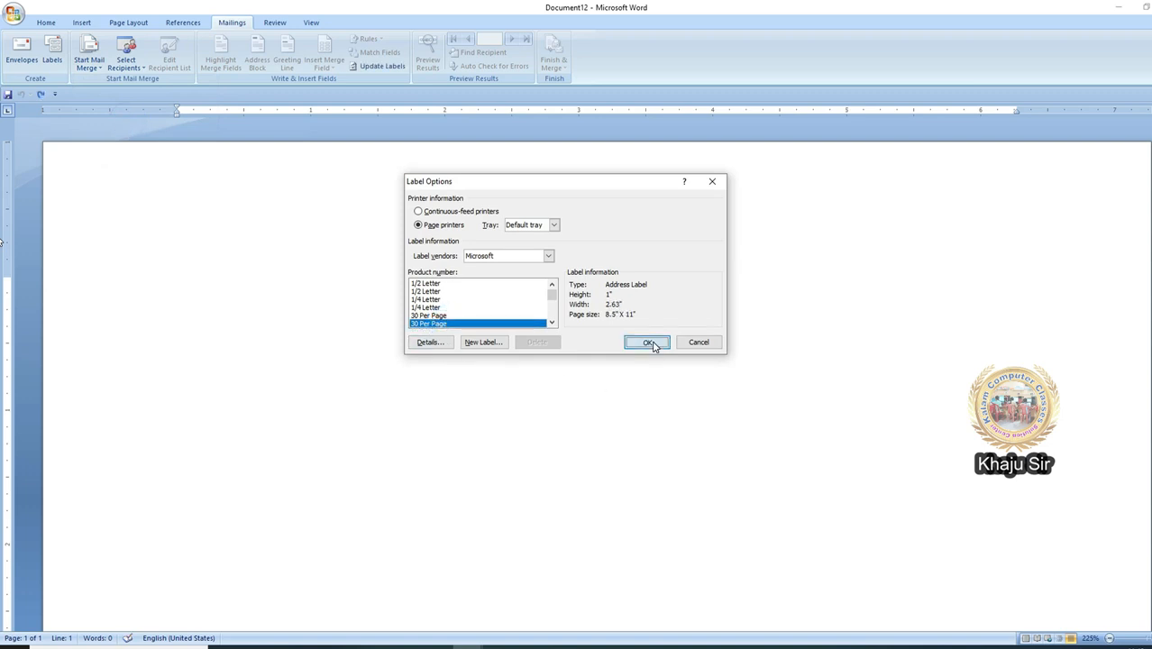
pyautogui.scroll(-4, 666, 420)
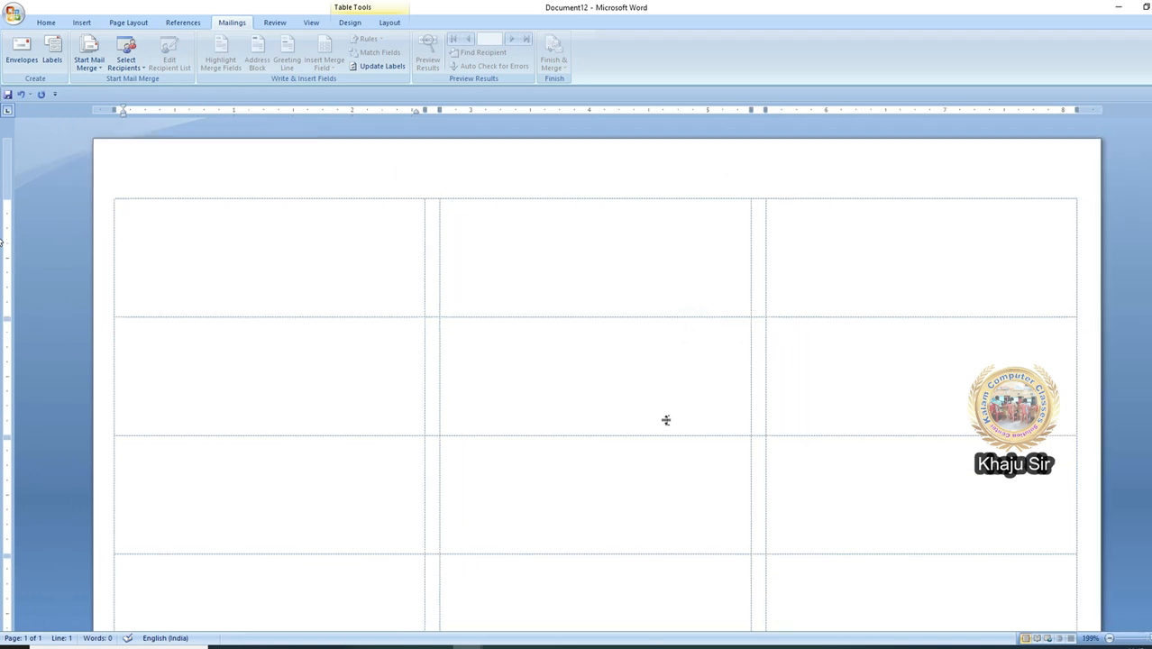
# Step: Load the existing Kalam Foundation List as the labels' recipients
pyautogui.scroll(-4, 666, 420)
pyautogui.scroll(5, 666, 420)
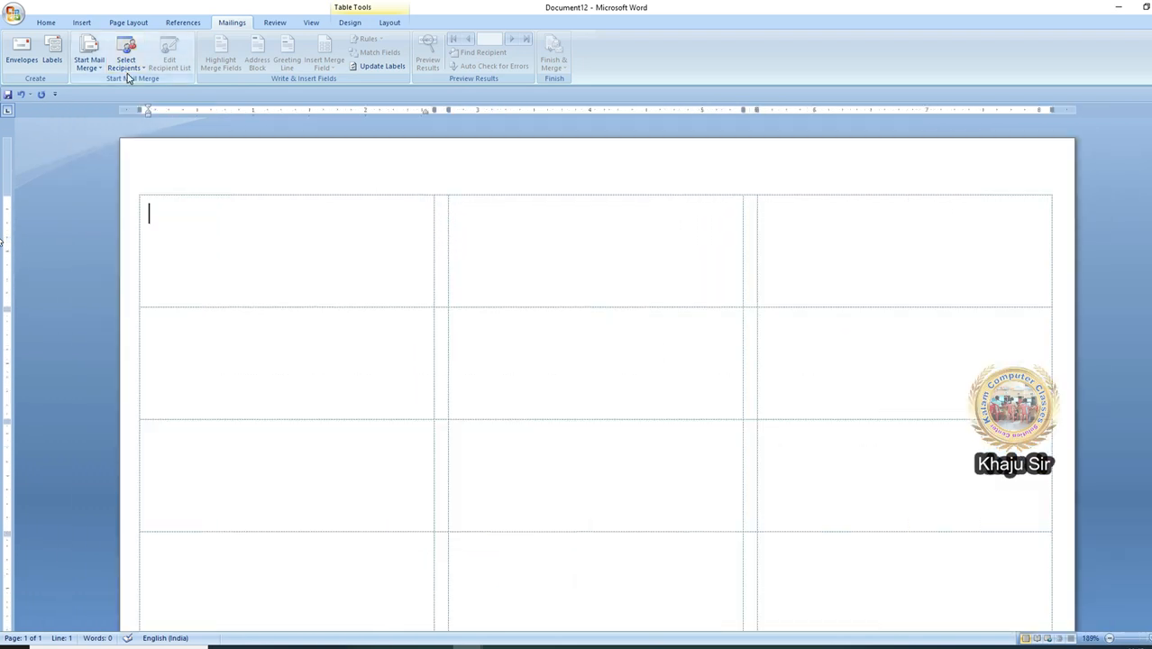
pyautogui.click(131, 72)
pyautogui.click(153, 93)
pyautogui.click(468, 303)
pyautogui.doubleClick(467, 306)
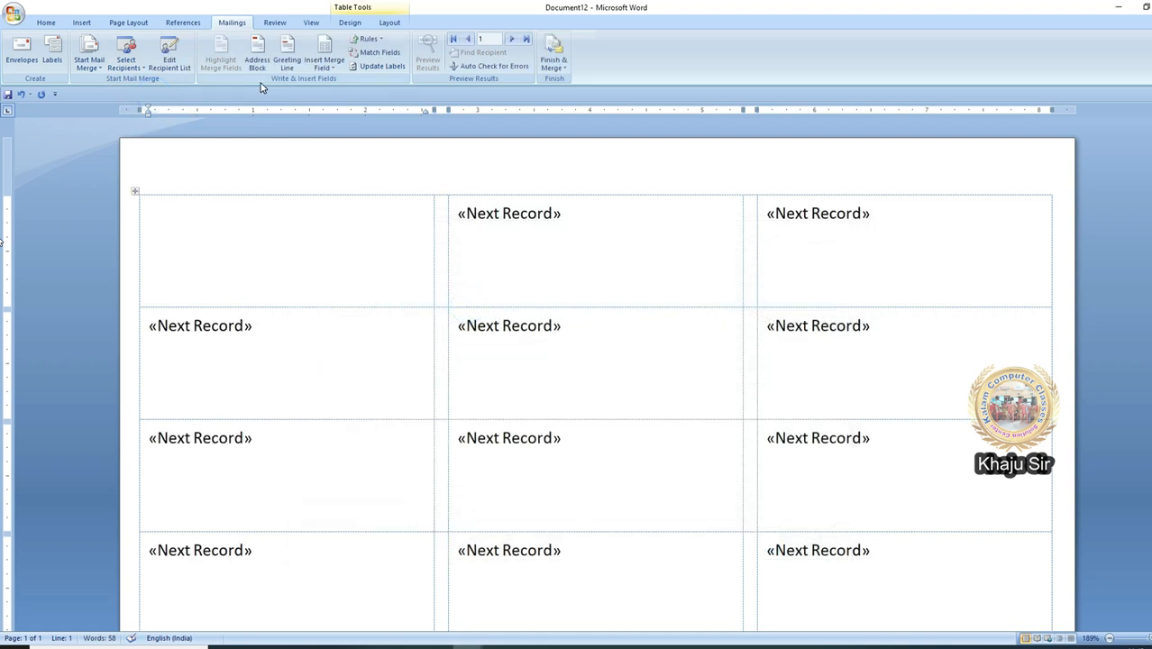
# Step: Set up a Mr. Josh Q. Randall Jr. address block, matching Address 1 to Address Line
pyautogui.click(259, 58)
pyautogui.click(401, 276)
pyautogui.click(403, 284)
pyautogui.click(402, 298)
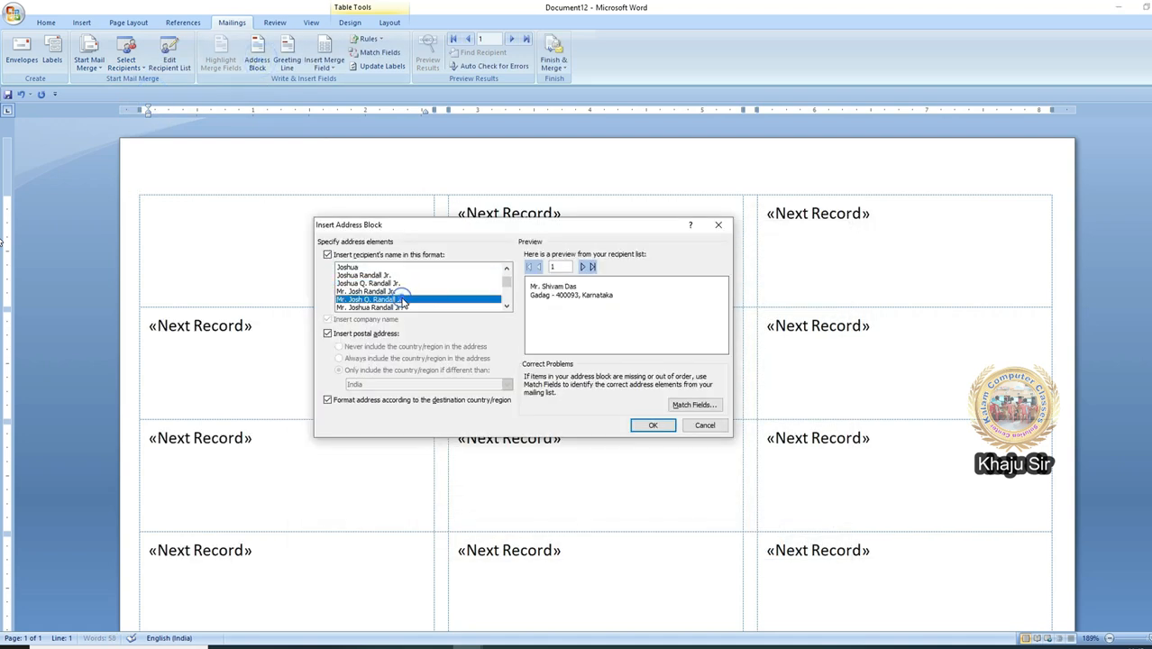
pyautogui.click(694, 404)
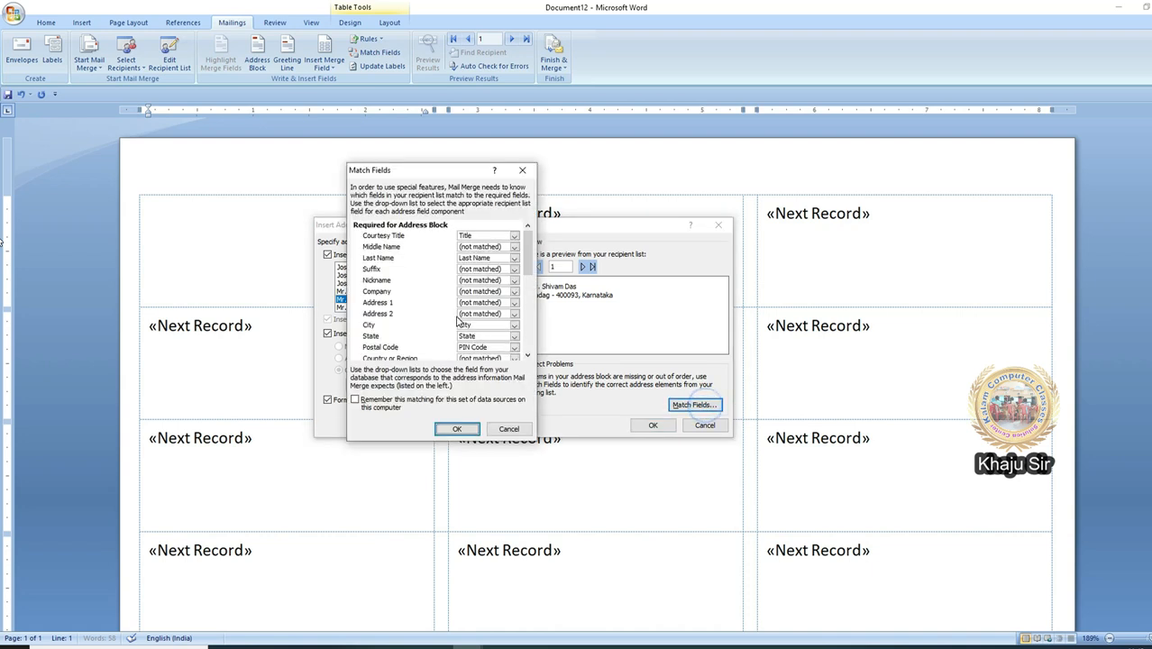
pyautogui.click(487, 303)
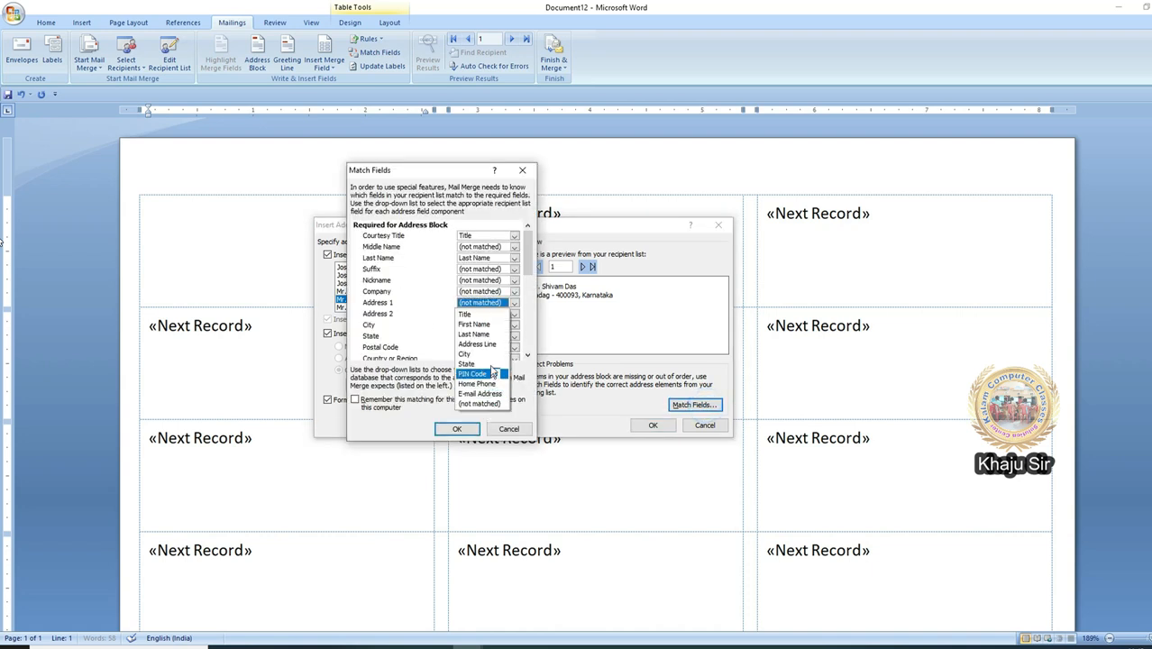
pyautogui.click(491, 346)
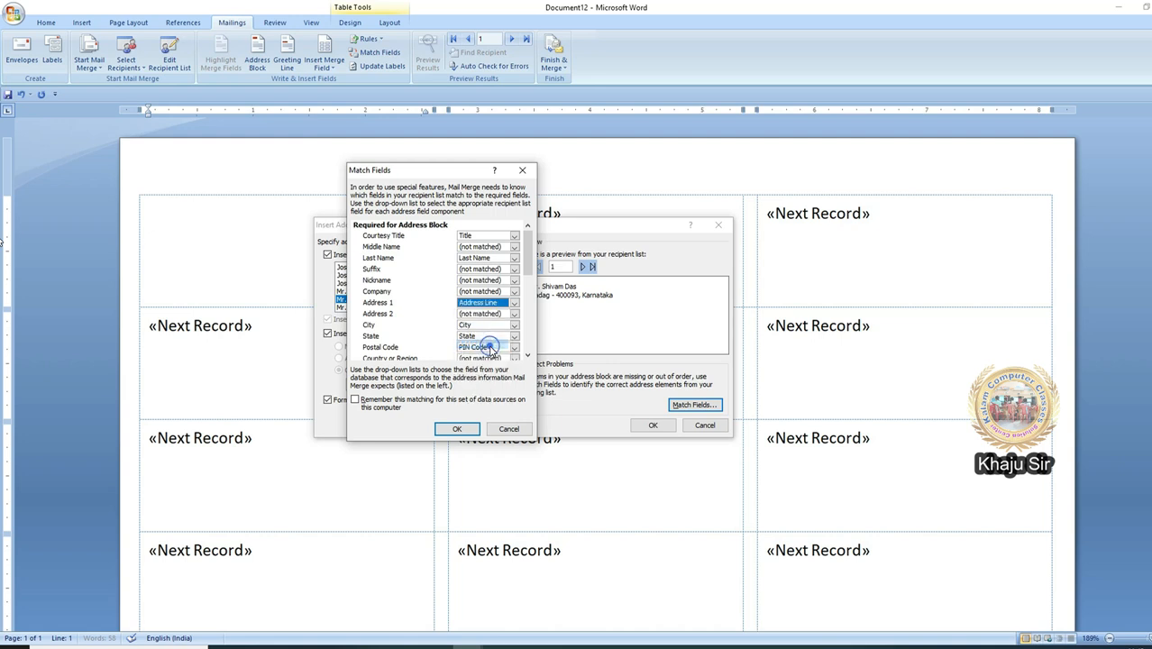
pyautogui.click(458, 429)
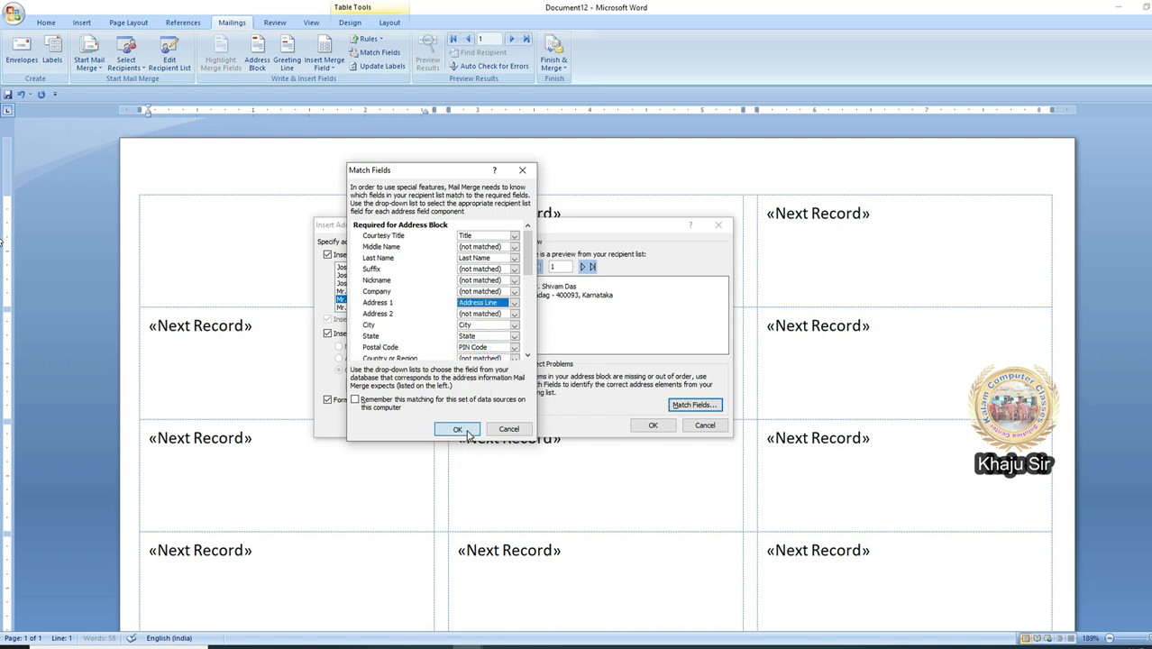
# Step: Insert the address block, update all labels, and merge them to individual documents
pyautogui.click(653, 425)
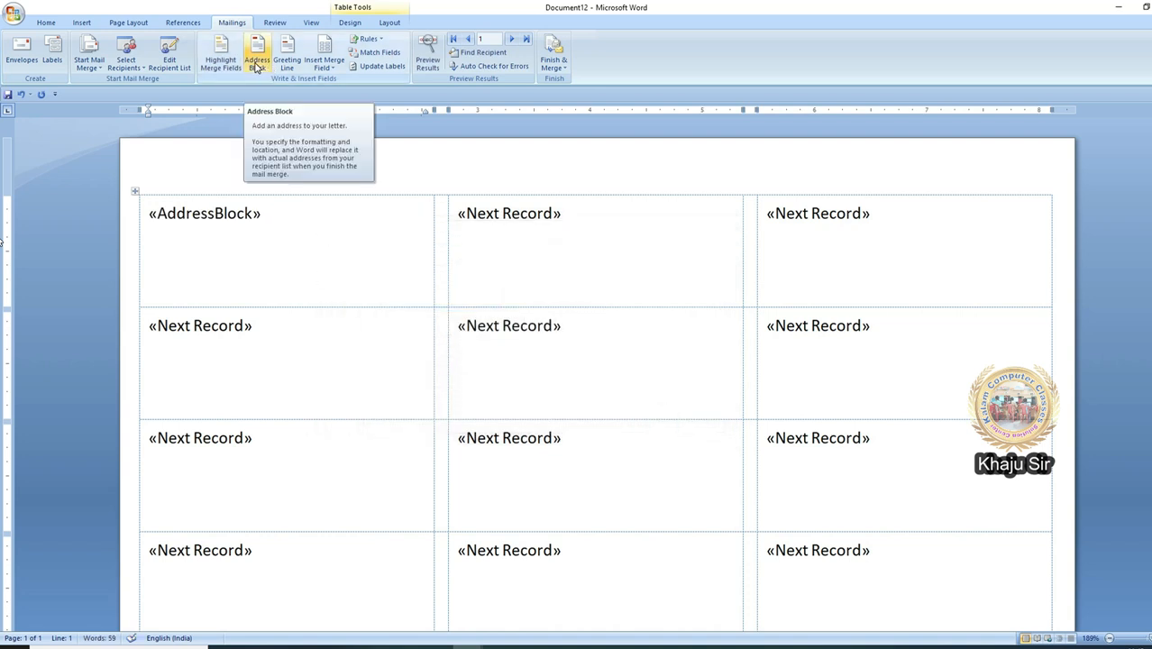
pyautogui.click(389, 66)
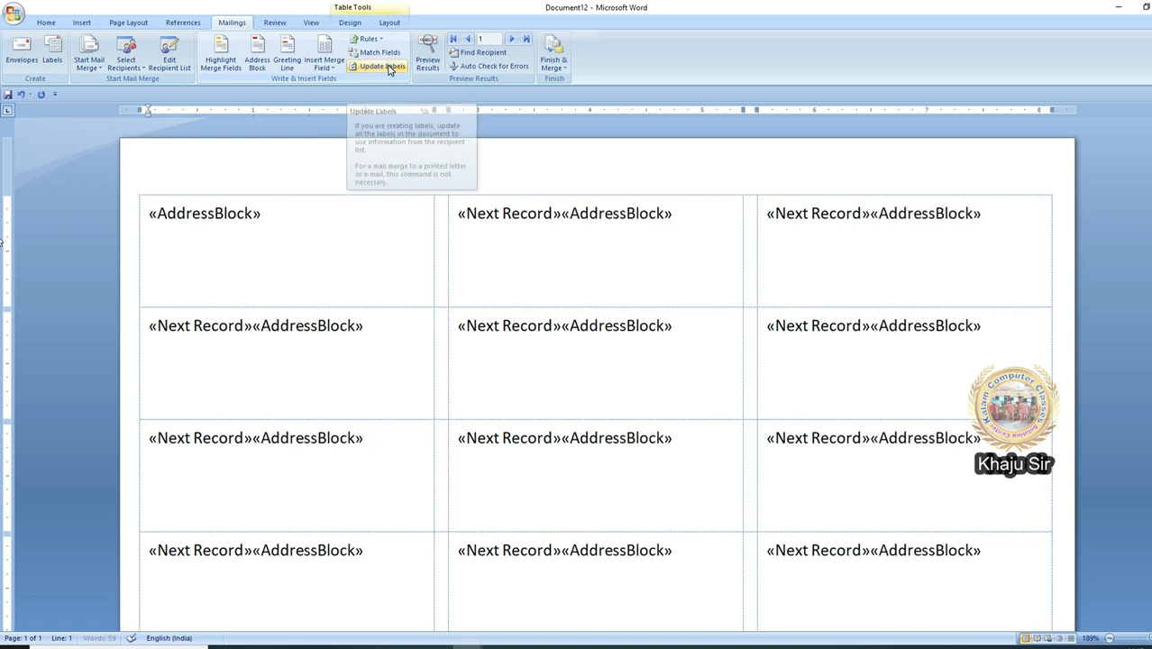
pyautogui.click(548, 67)
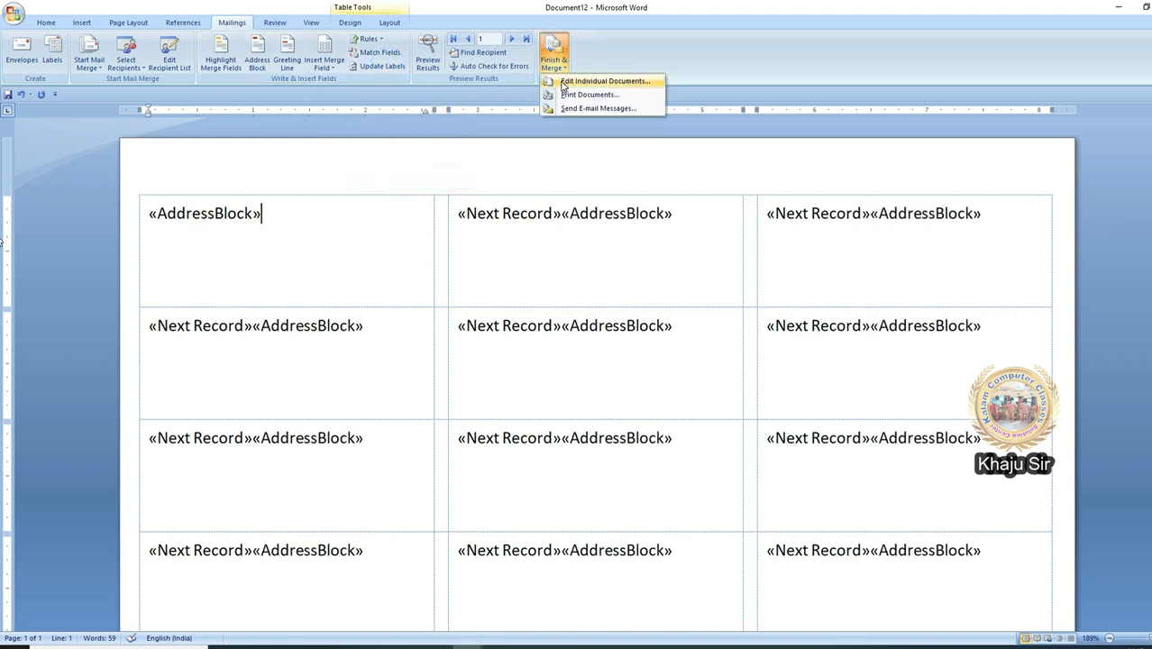
pyautogui.click(563, 81)
# Step: Merge all records into Labels6 and inspect each merged label, including the empty last one
pyautogui.click(586, 352)
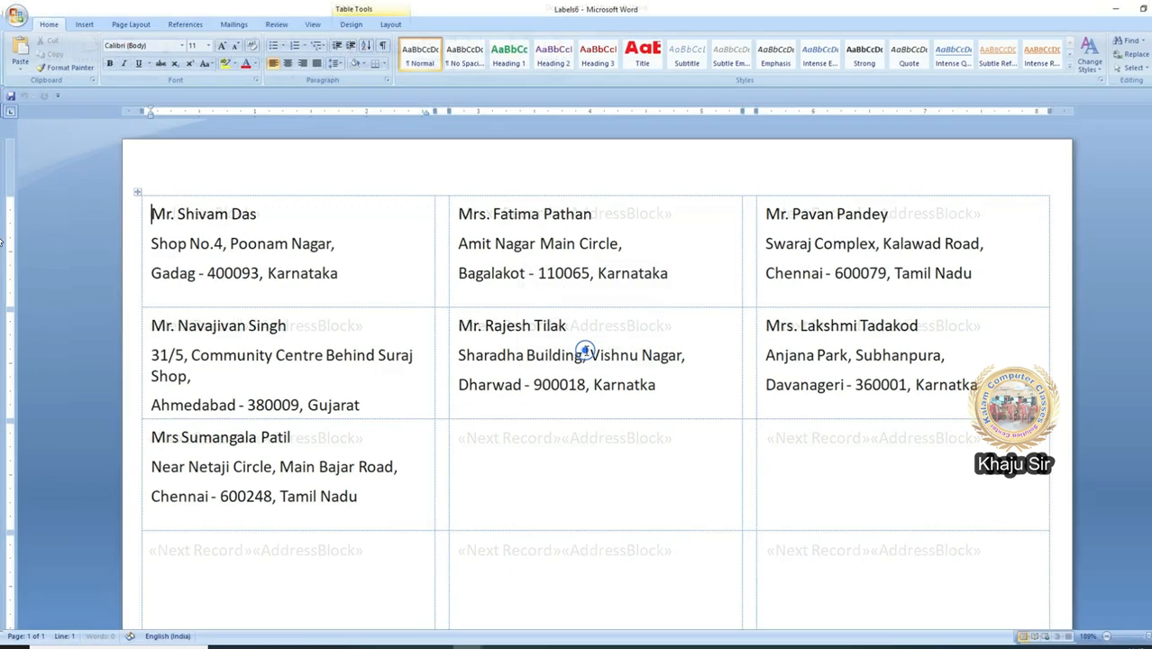
pyautogui.click(620, 244)
pyautogui.click(343, 415)
pyautogui.click(573, 395)
pyautogui.click(327, 481)
pyautogui.click(514, 470)
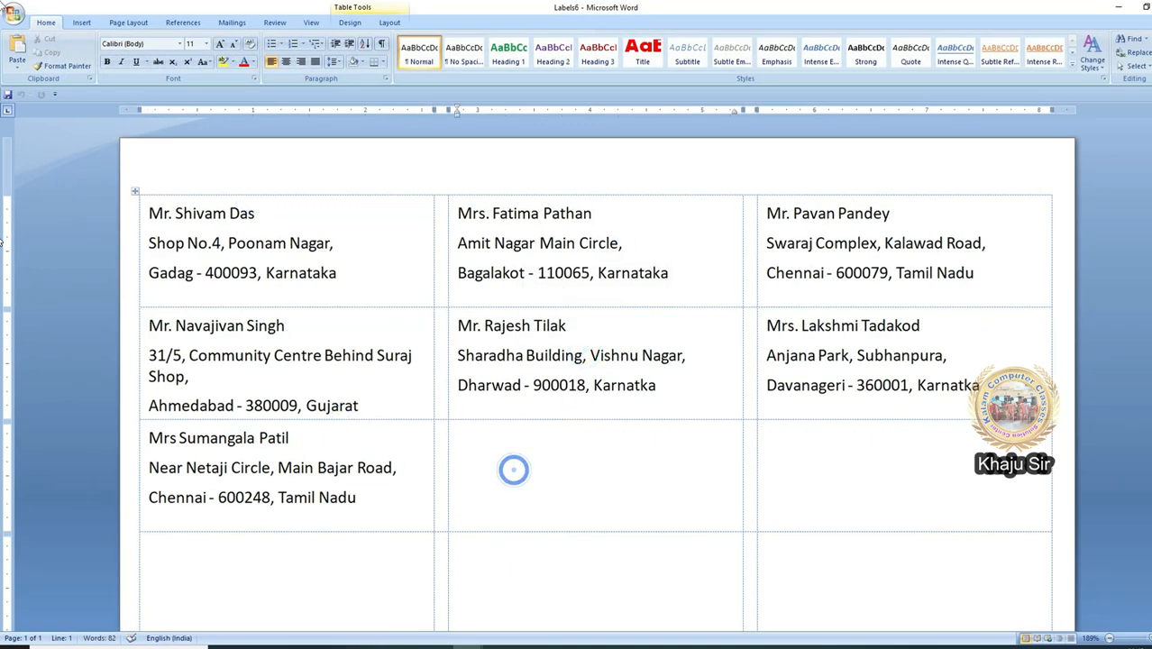
pyautogui.click(228, 23)
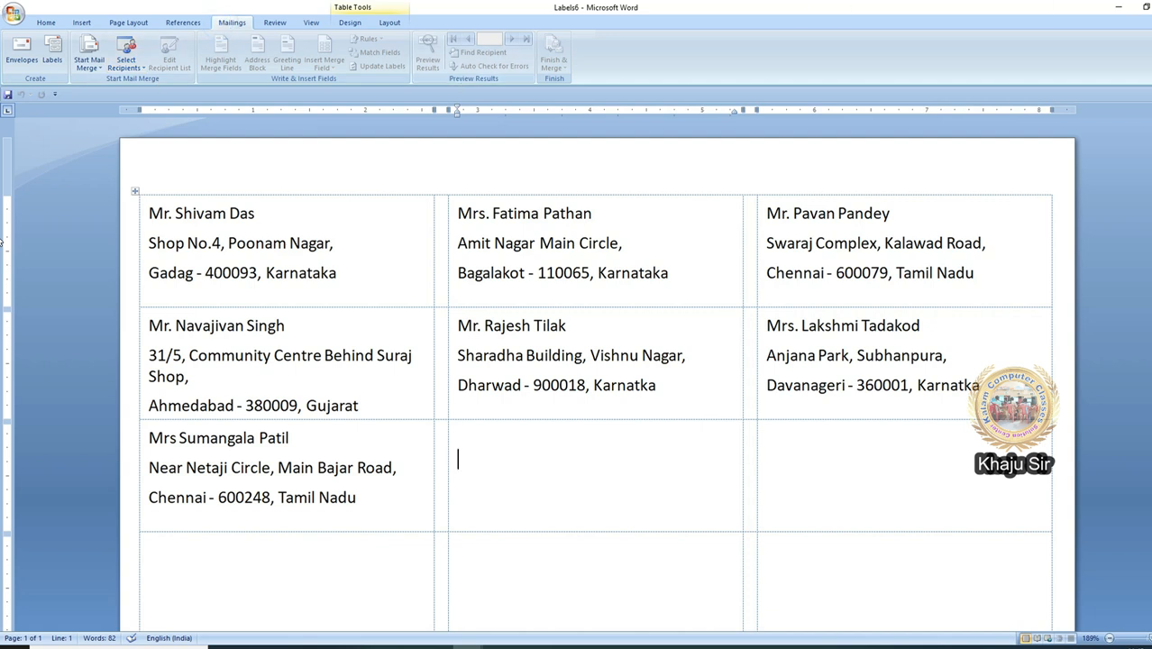
# Step: Close Labels6 without saving and return to the Kalam Computer Foundation envelope
pyautogui.click(1150, 8)
pyautogui.click(596, 361)
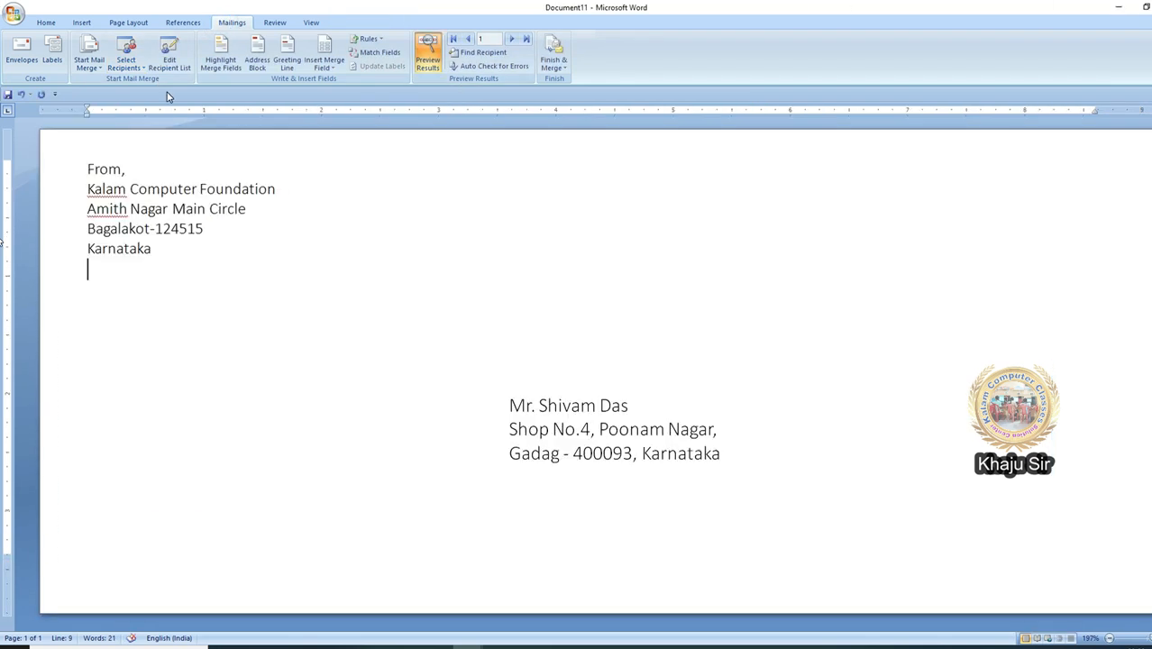
pyautogui.click(88, 59)
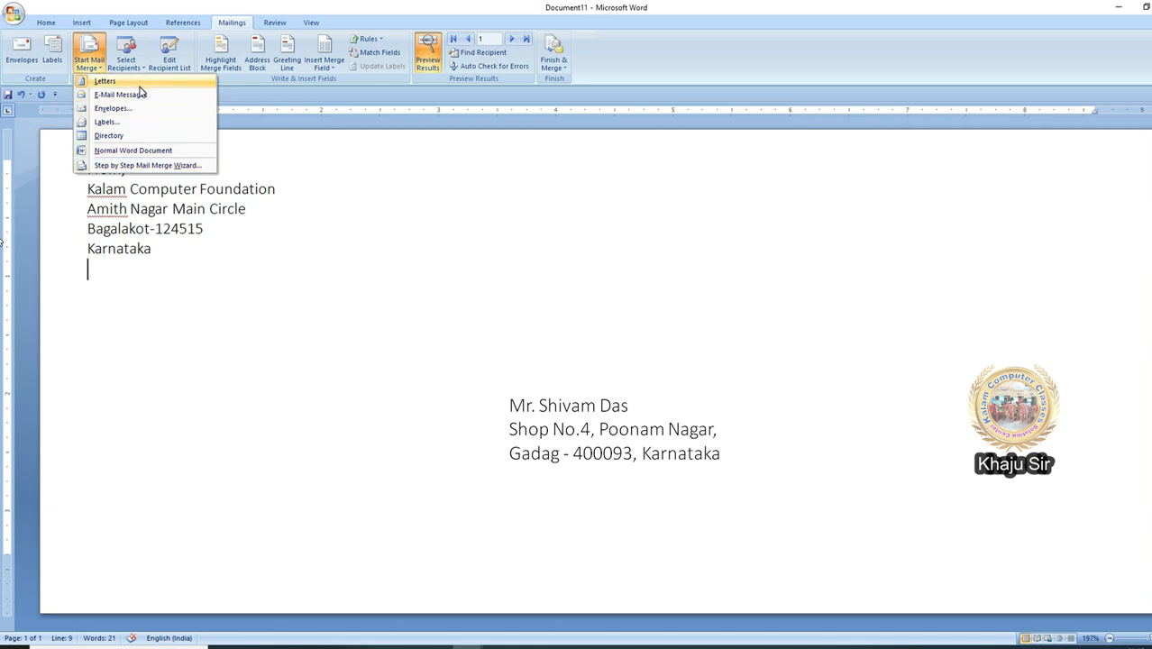
pyautogui.click(268, 104)
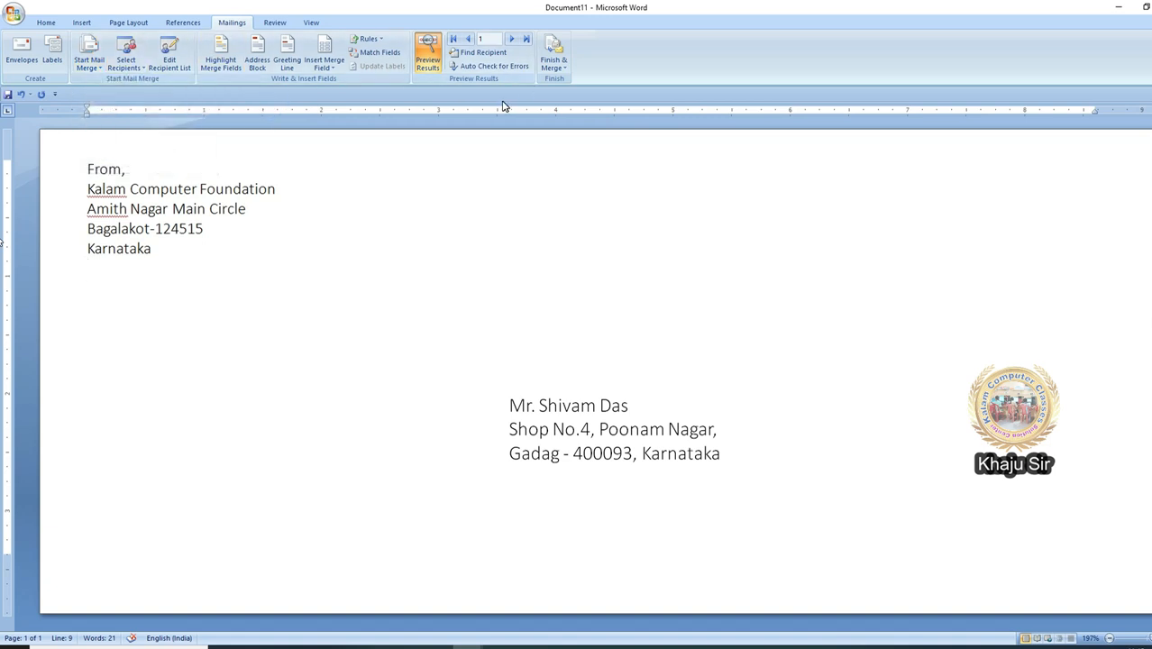